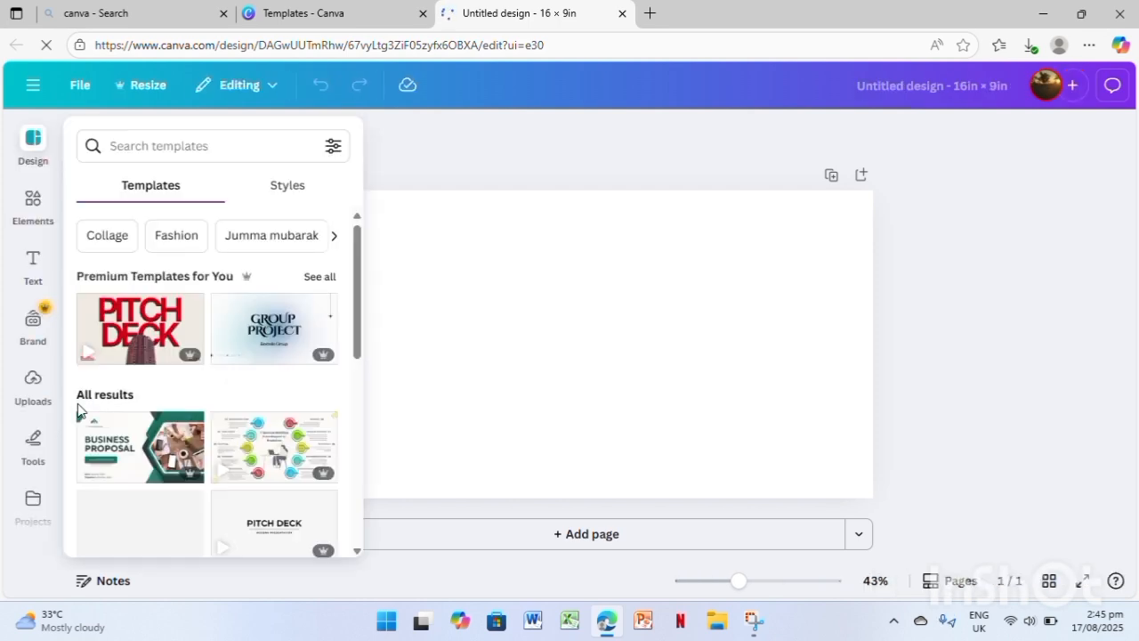
Search the elements library for a village background.
left_click(32, 210)
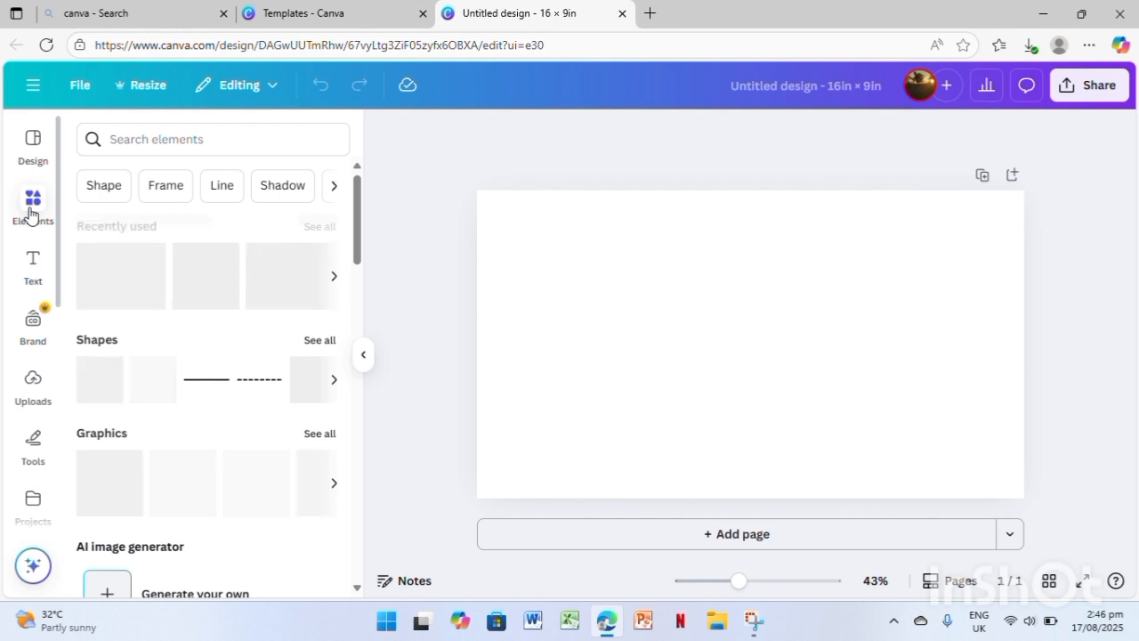
left_click(137, 138)
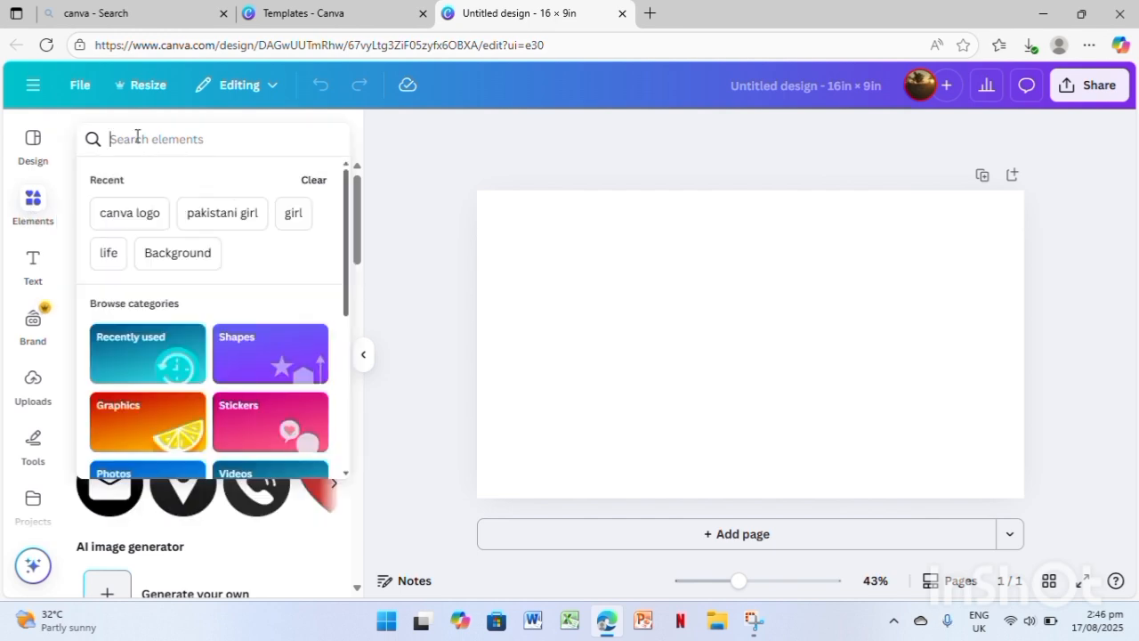
type("village")
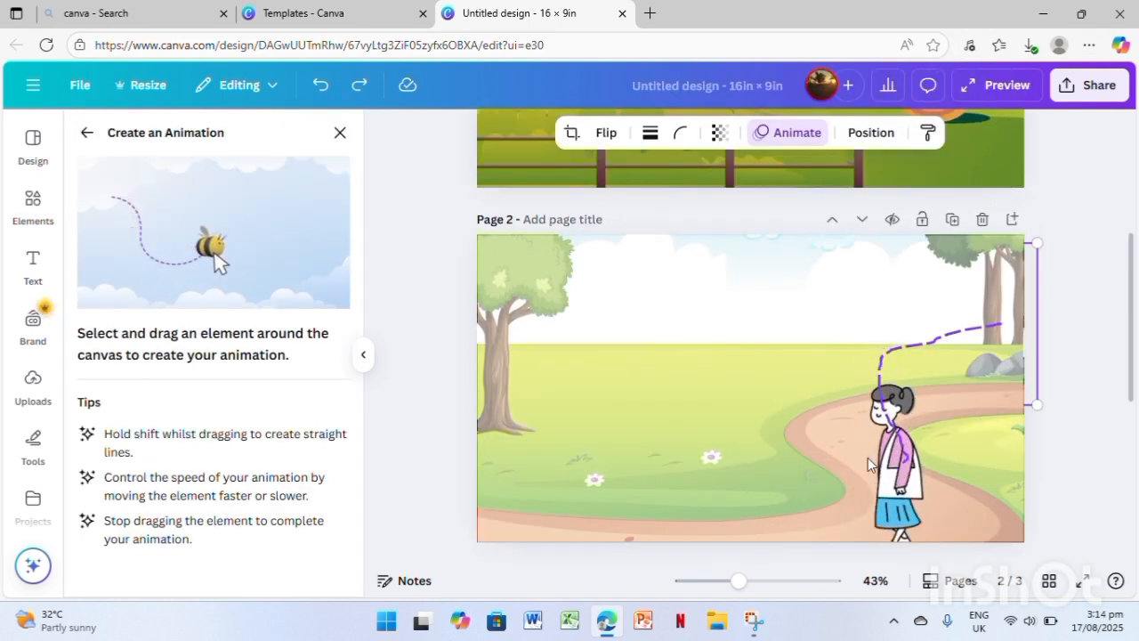
Finish the walking woman's motion path across page 2 to the left-hand flowers, then apply the Steady movement style with a slightly higher speed.
mouse_move(867, 458)
left_mouse_down()
mouse_move(666, 468)
mouse_move(614, 463)
mouse_move(584, 441)
left_mouse_up()
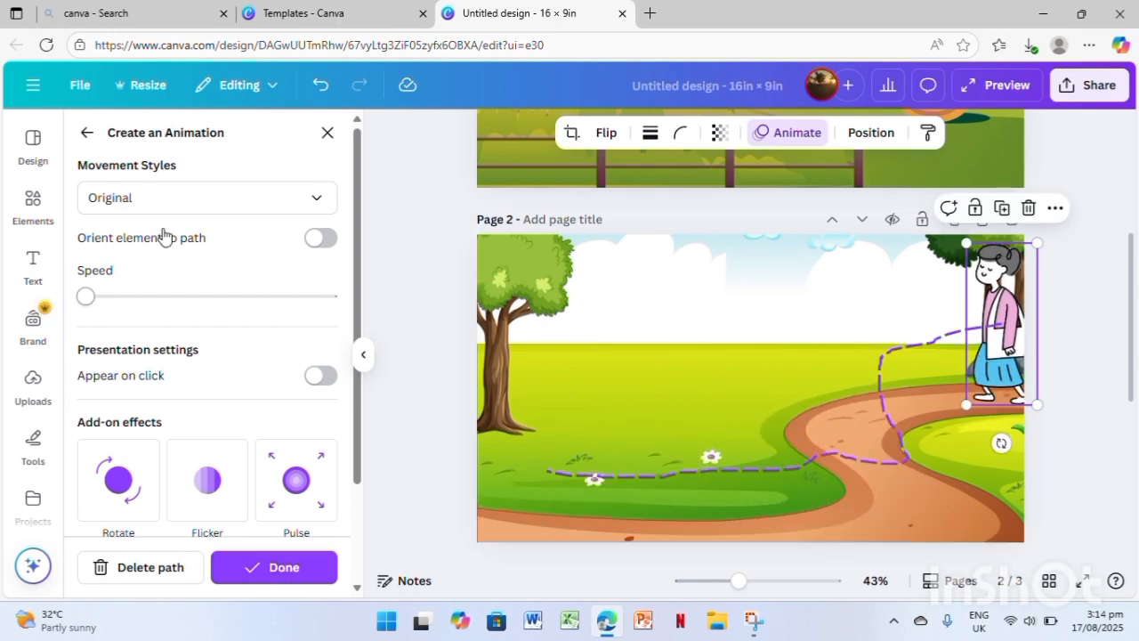
left_click(151, 200)
left_click(124, 309)
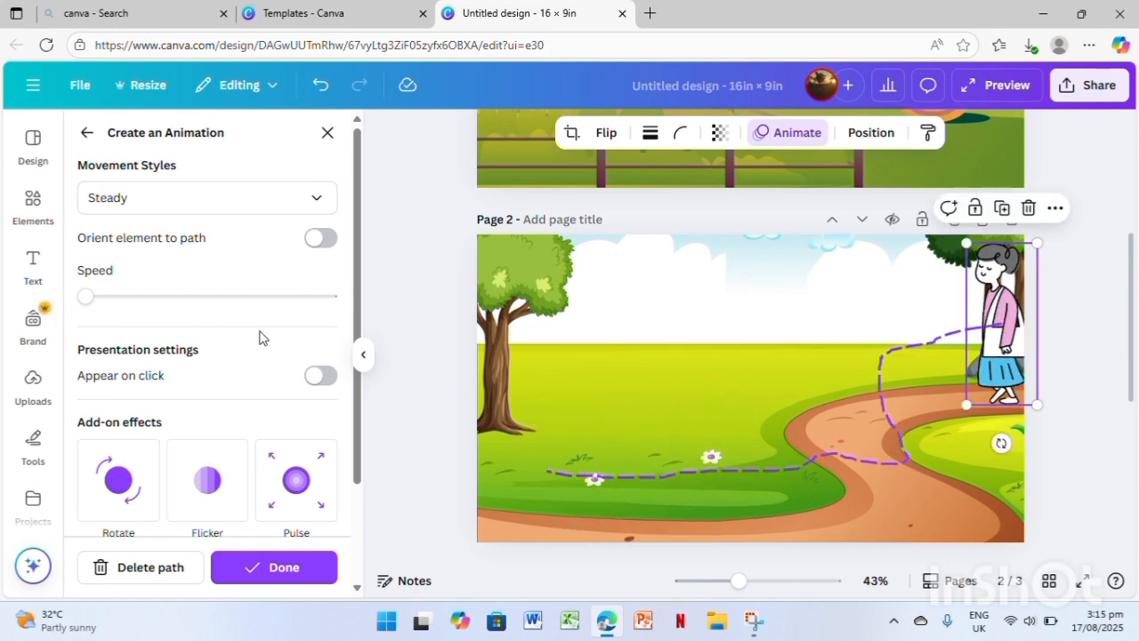
left_click_drag(86, 296, 98, 297)
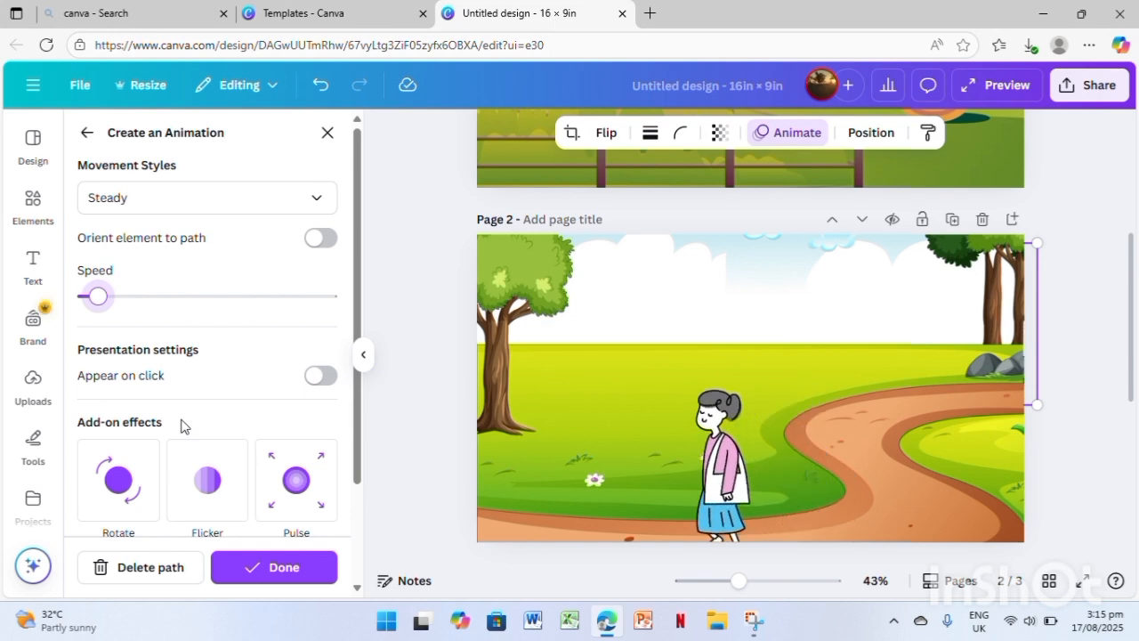
left_click(256, 567)
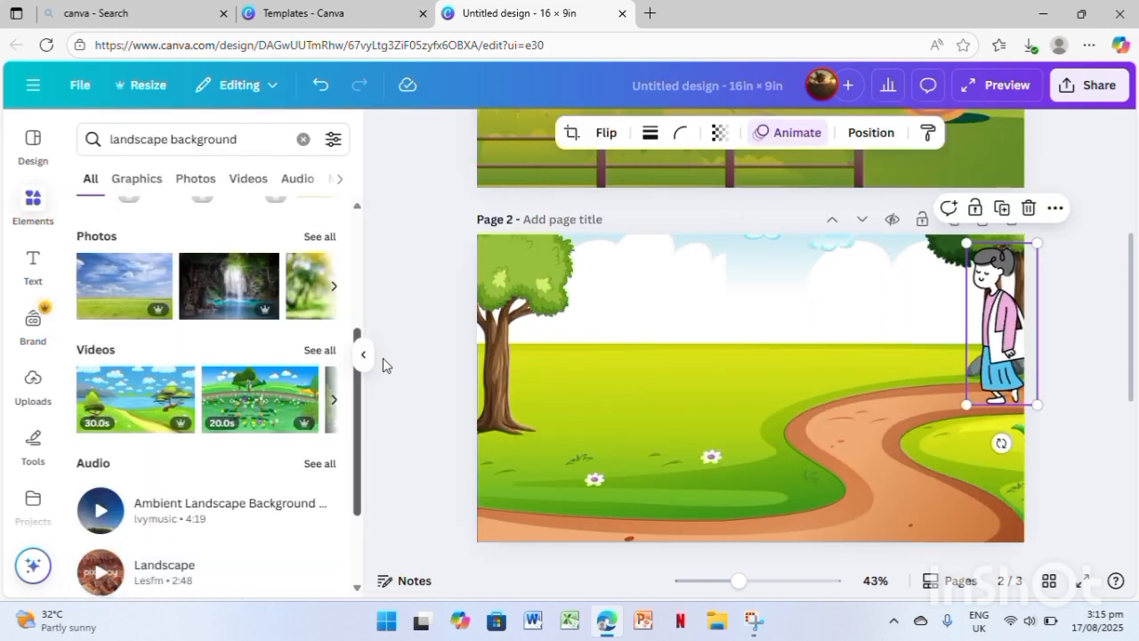
left_click(416, 214)
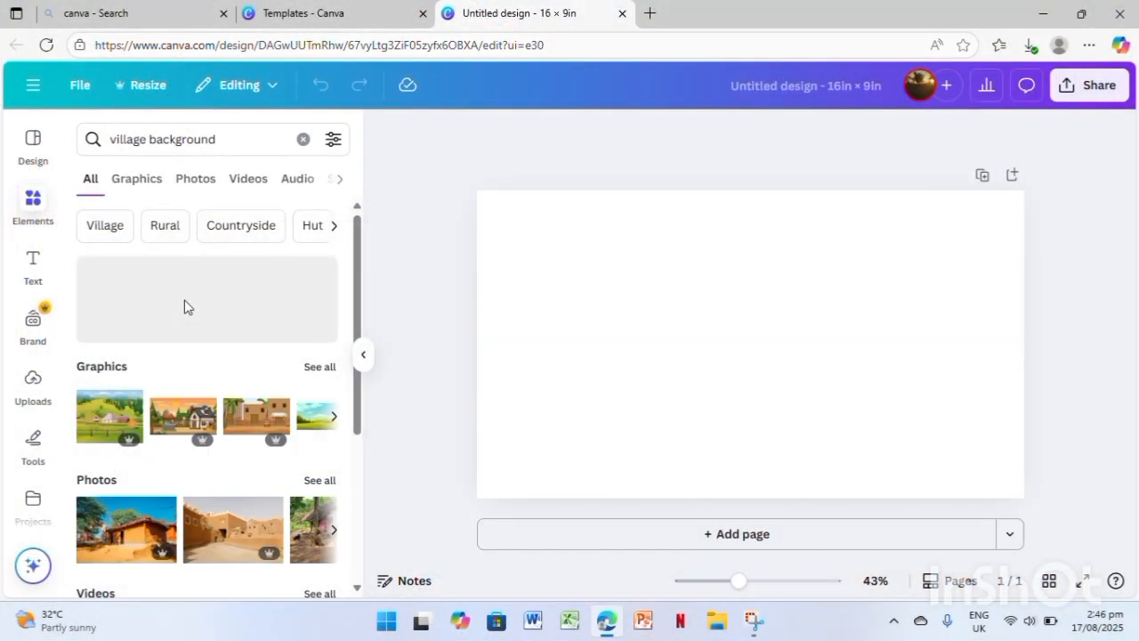
Insert the green village graphic with hills, houses and fence, and enlarge it to meet the page's left edge.
left_click_drag(353, 238, 358, 301)
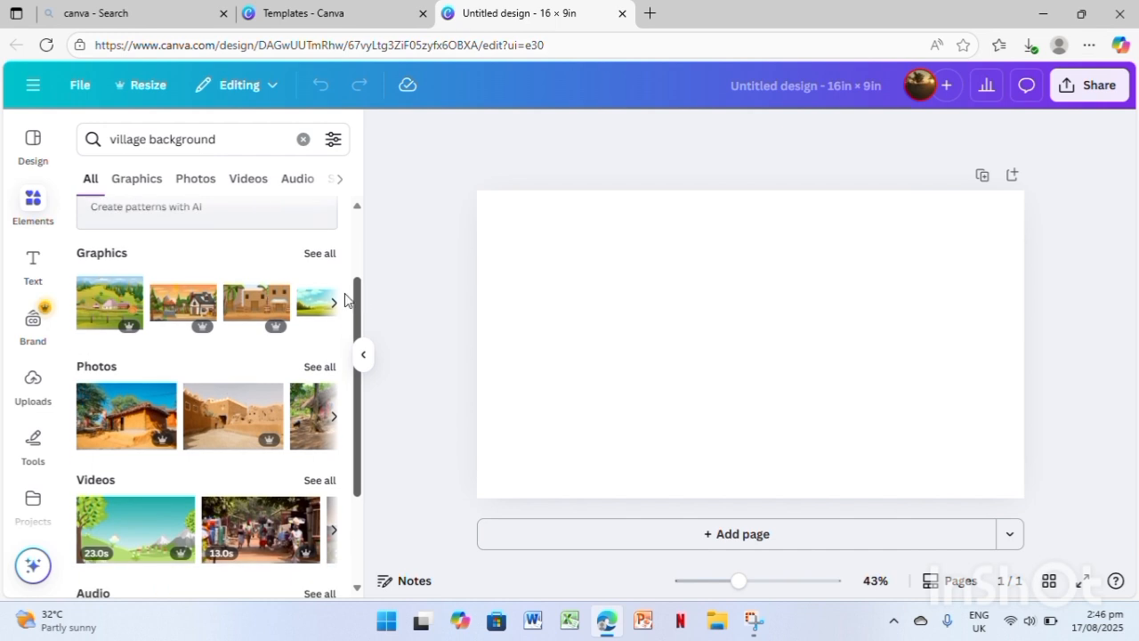
left_click(100, 320)
left_click_drag(594, 348, 468, 364)
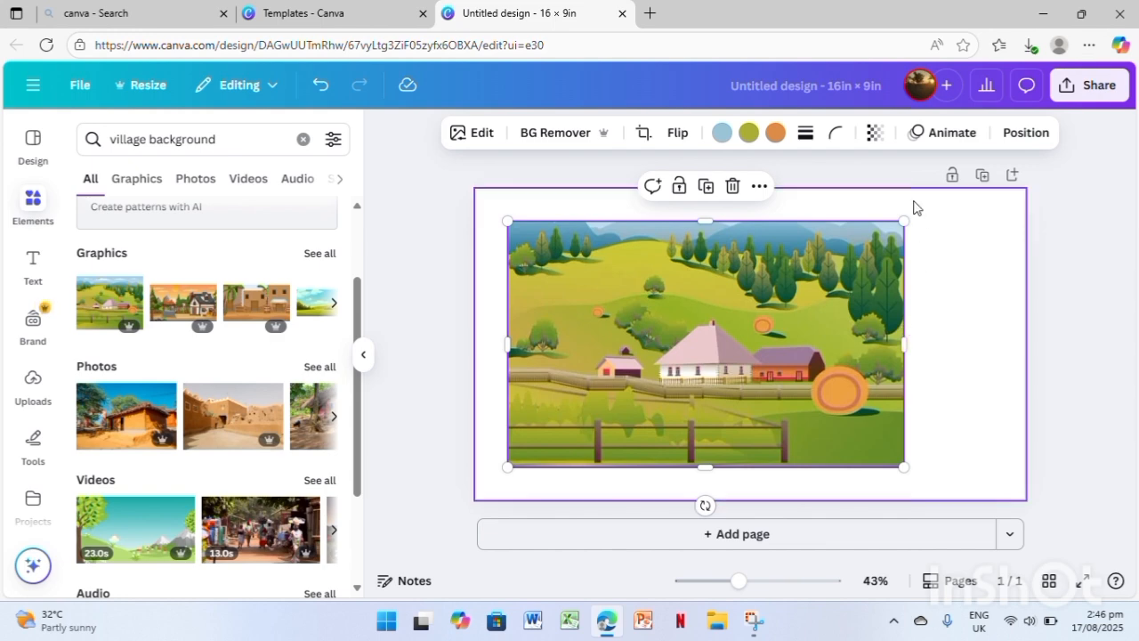
left_click_drag(507, 221, 487, 180)
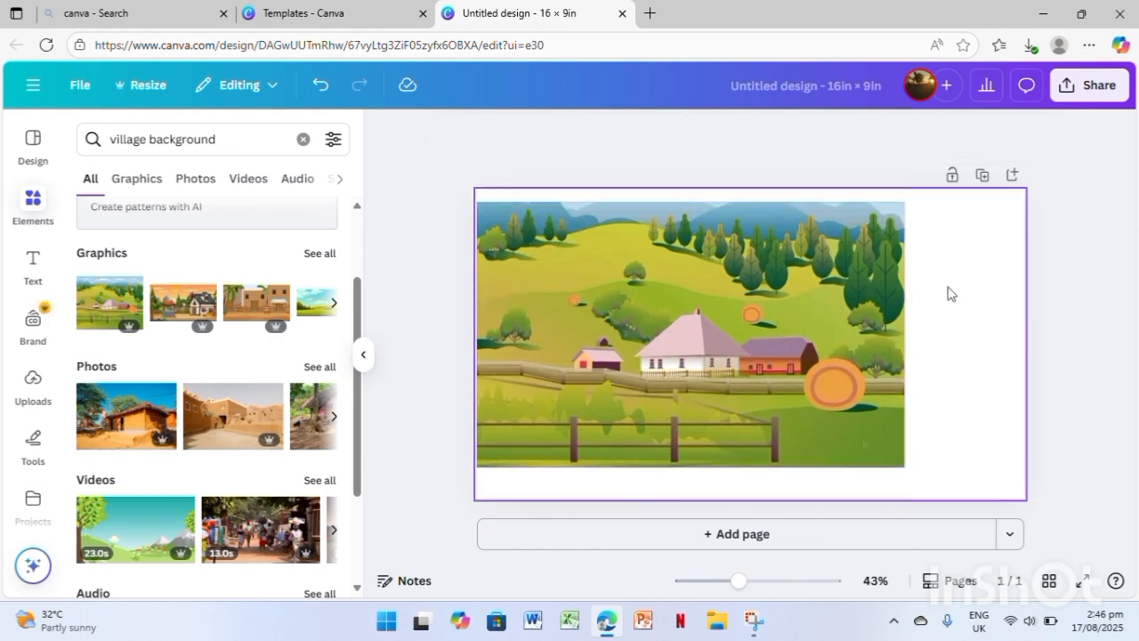
double_click(837, 387)
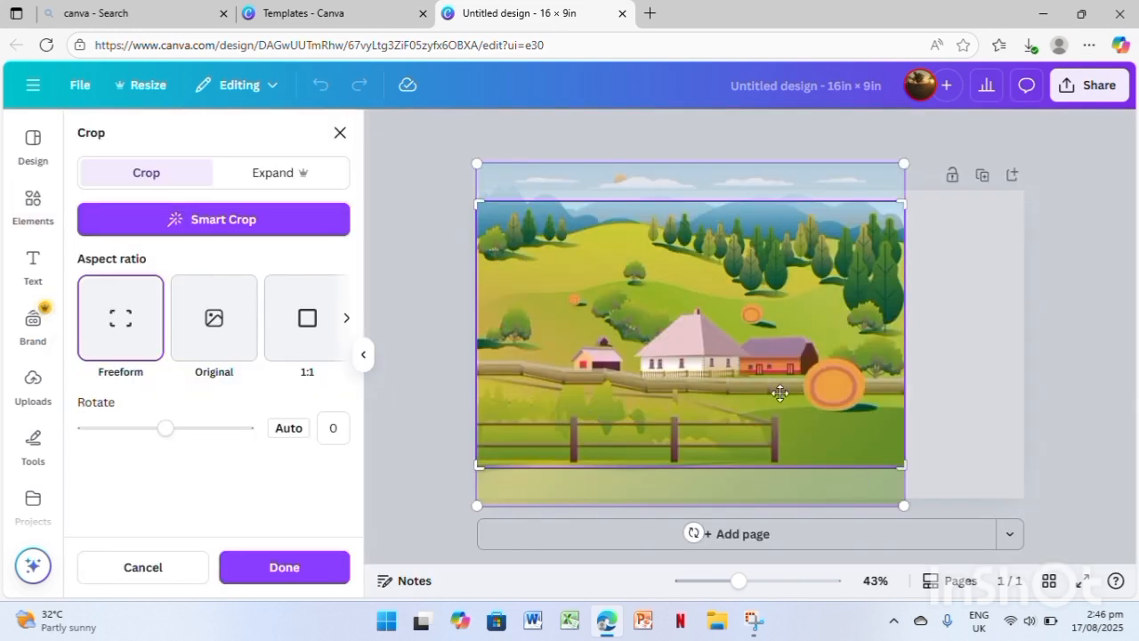
left_click(405, 309)
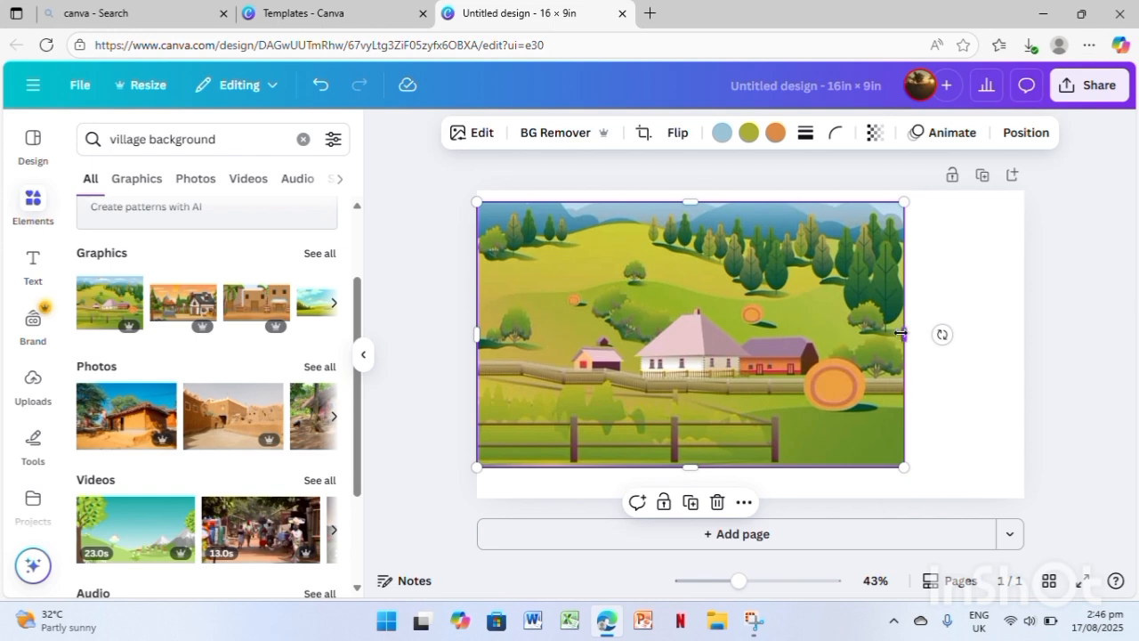
Stretch the village graphic to the right, bottom and top page edges so it fills the whole page.
left_click_drag(903, 334, 1024, 339)
left_click_drag(751, 466, 751, 498)
left_click_drag(752, 197, 752, 185)
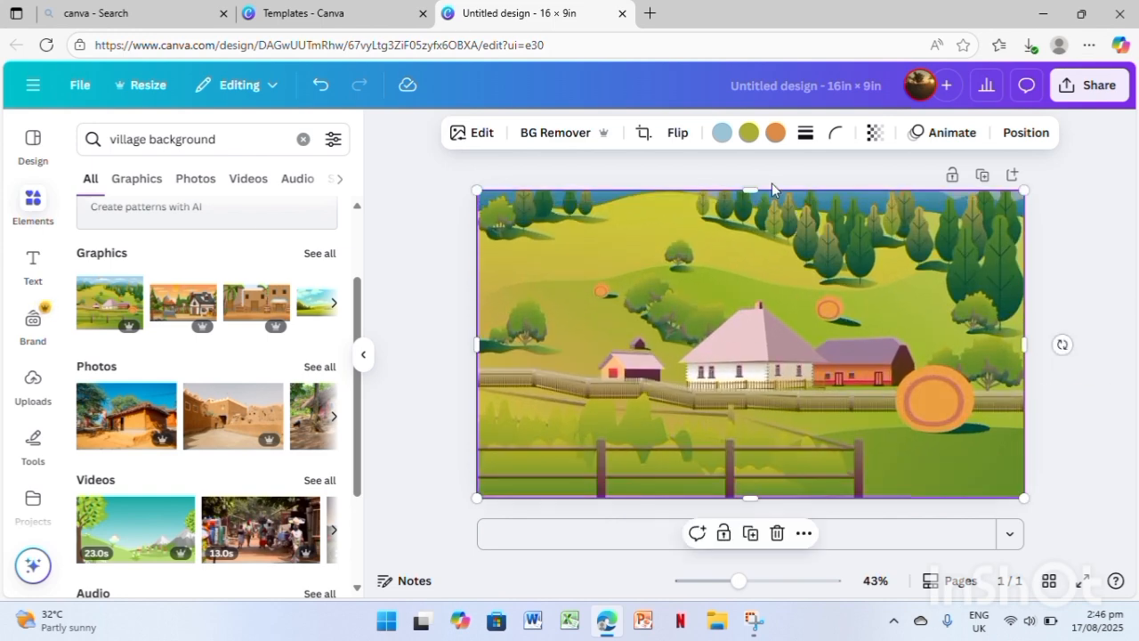
left_click(391, 309)
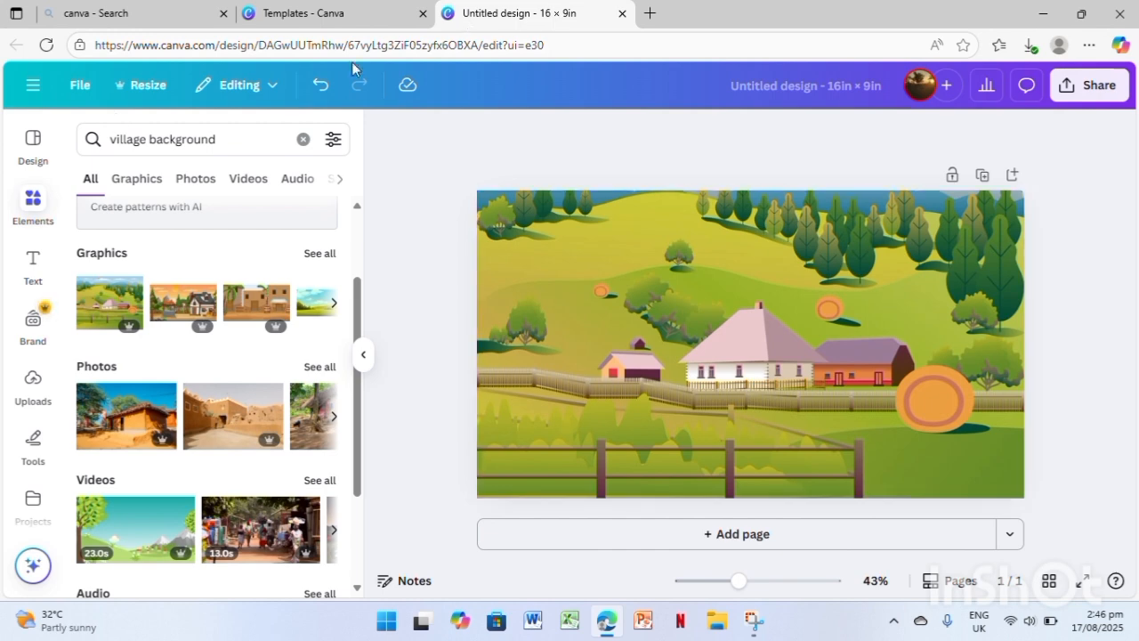
Clear the previous element search and search for "little girl walking".
left_click(302, 139)
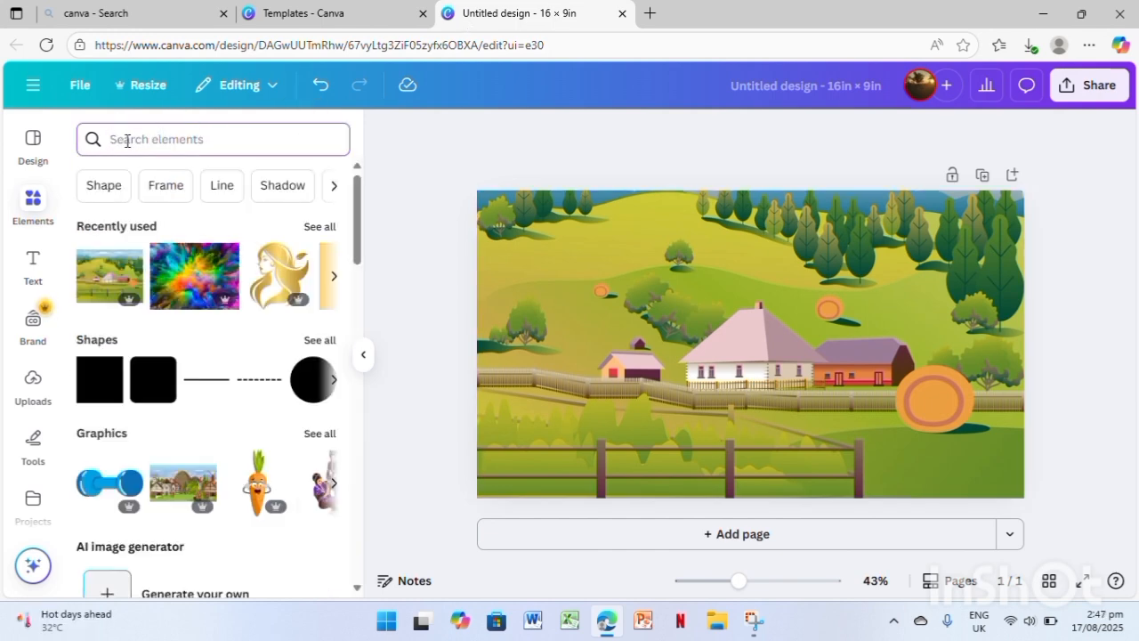
type("little gir")
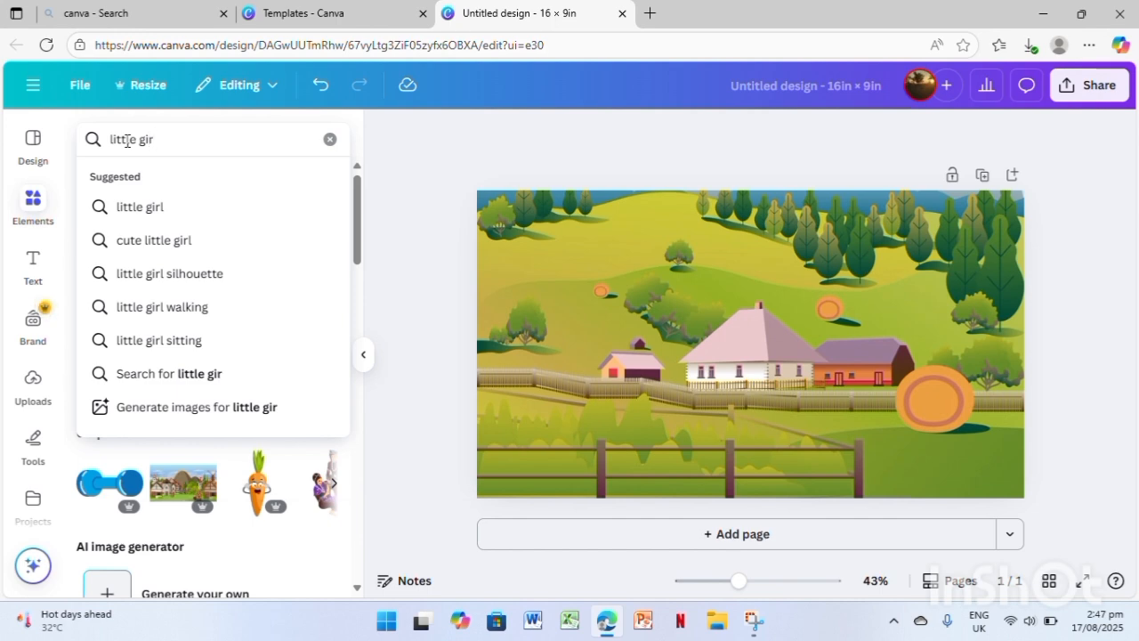
type("l")
type(" walking")
key("Return")
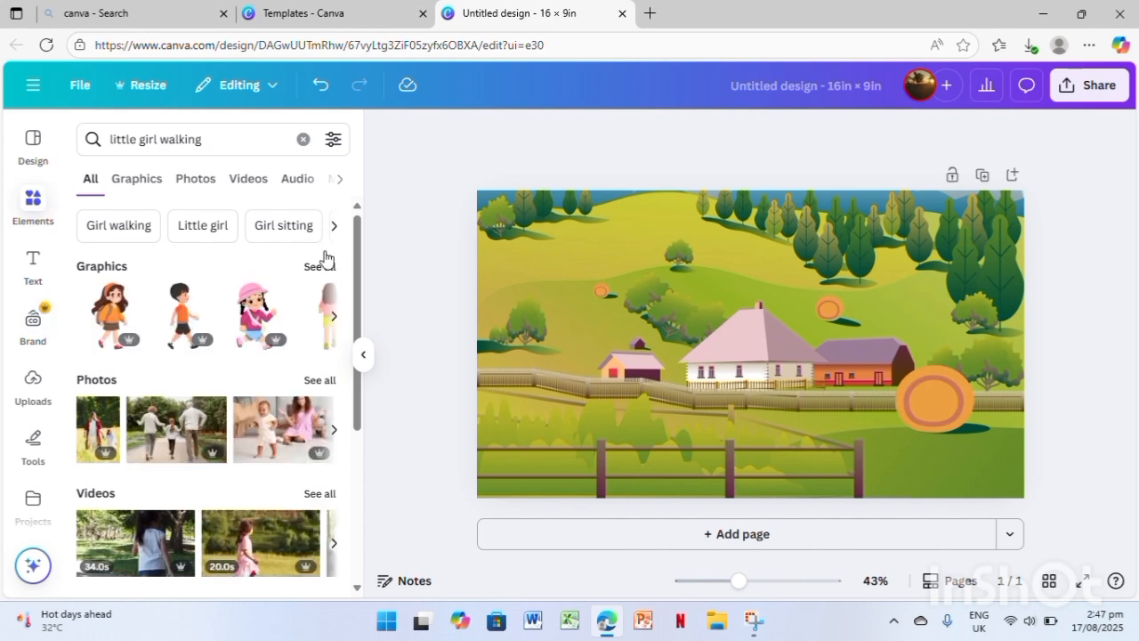
Show all graphics results, insert the girl with the orange jacket and backpack, and shrink her to about half size.
left_click(319, 267)
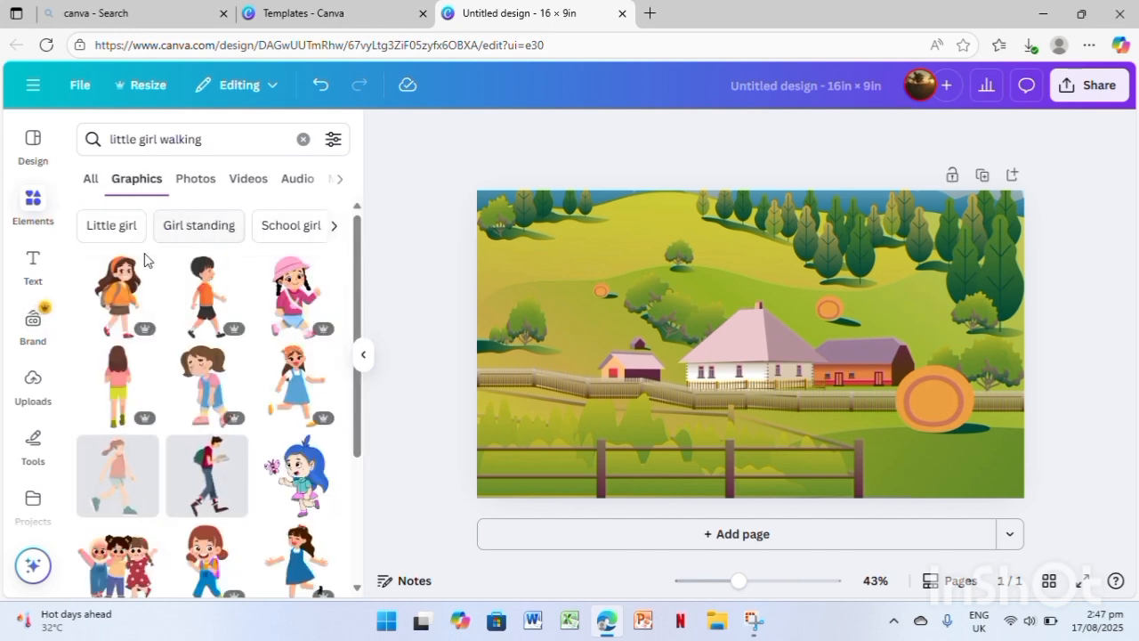
left_click(113, 307)
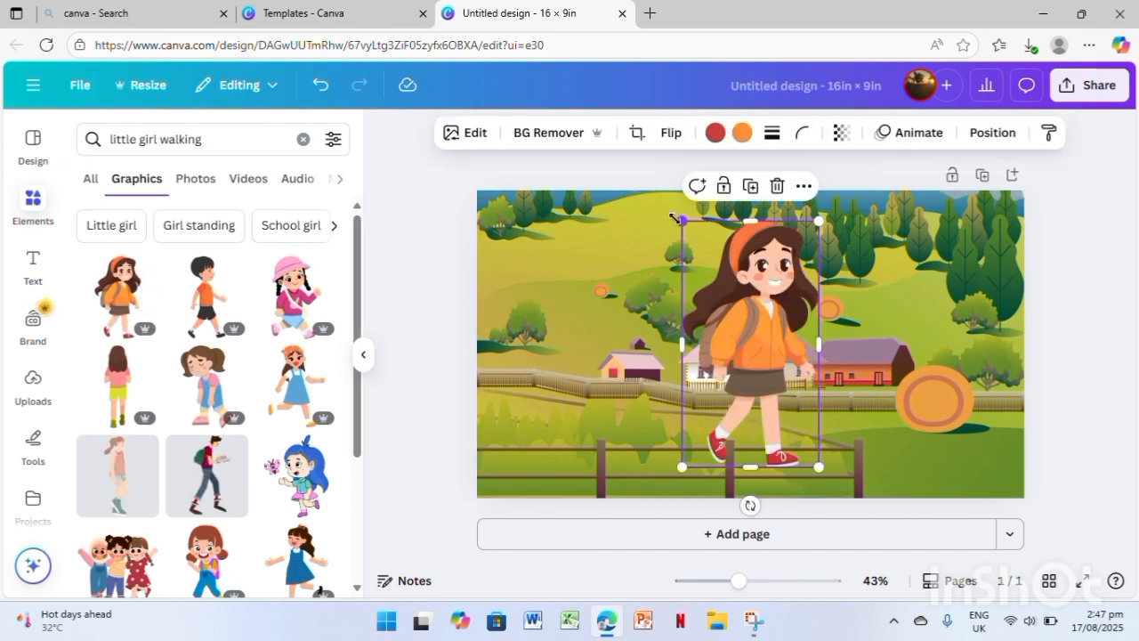
left_click_drag(674, 217, 753, 354)
key("Escape")
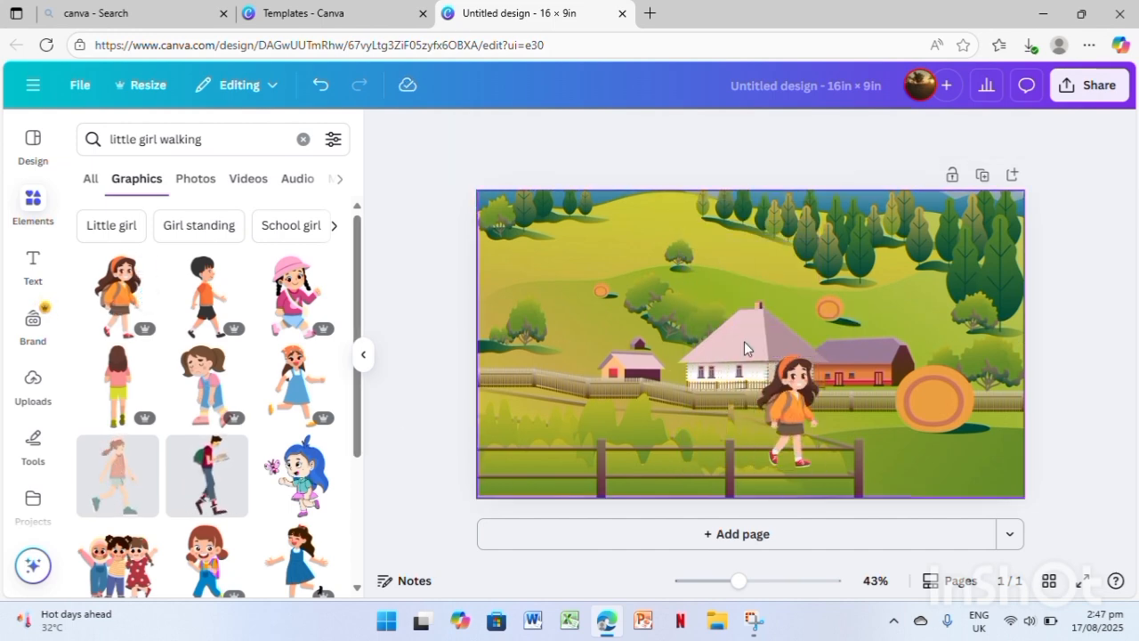
Move the girl just right of the white house and flip her horizontally.
left_click_drag(792, 412, 825, 307)
left_click(618, 337)
left_click(724, 356)
left_click(657, 137)
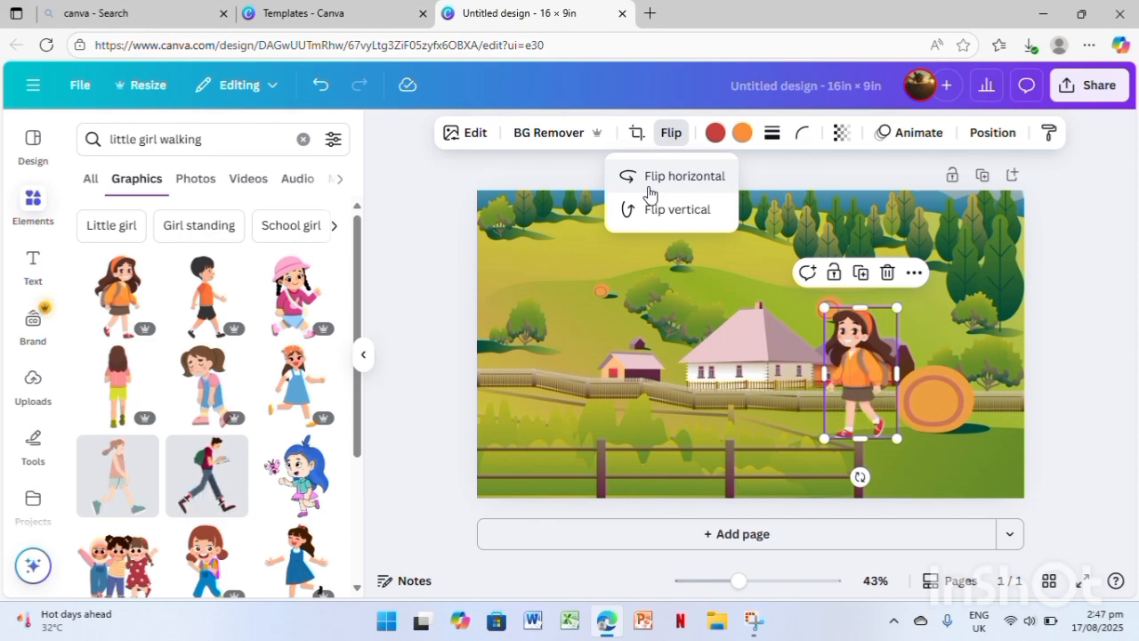
key("Escape")
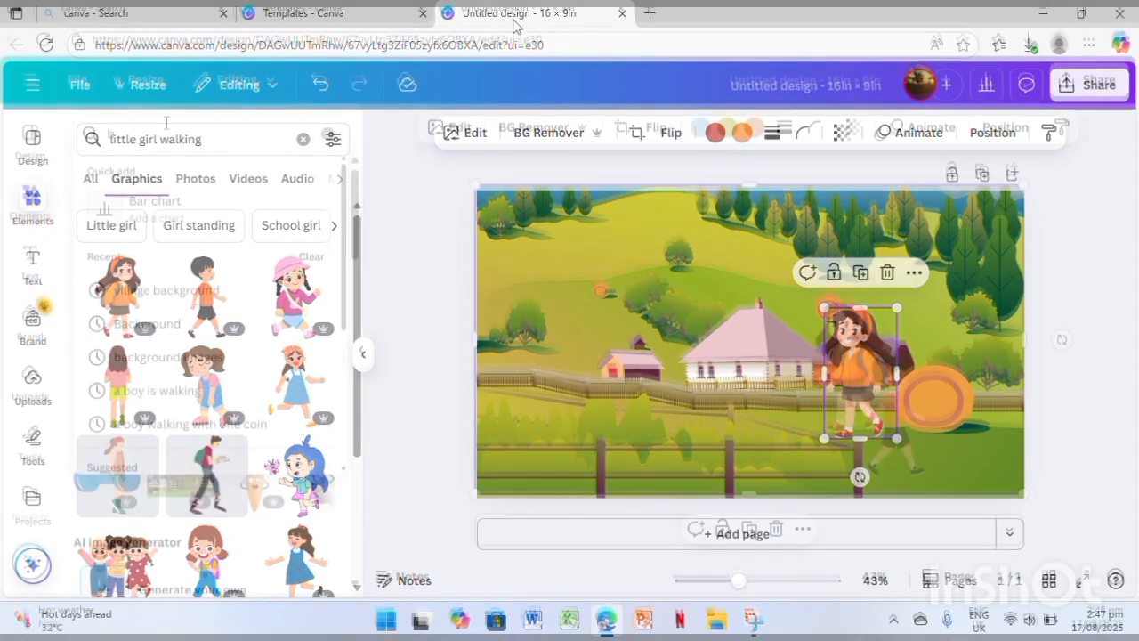
Search the elements for "birds flying" and show all graphics results.
type("ds flying")
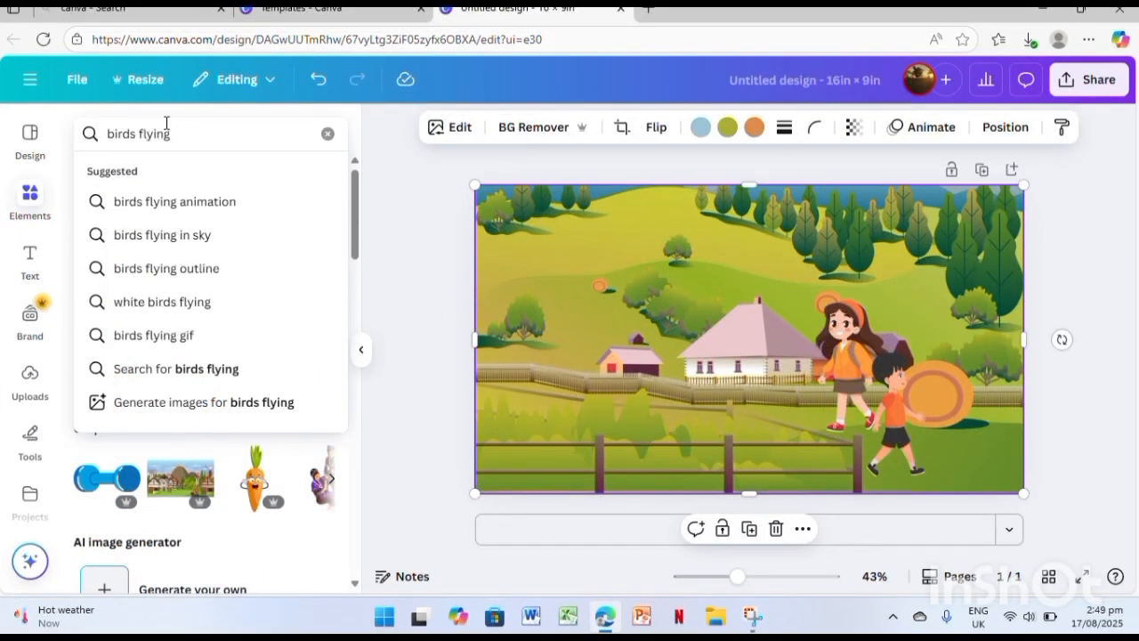
key("Return")
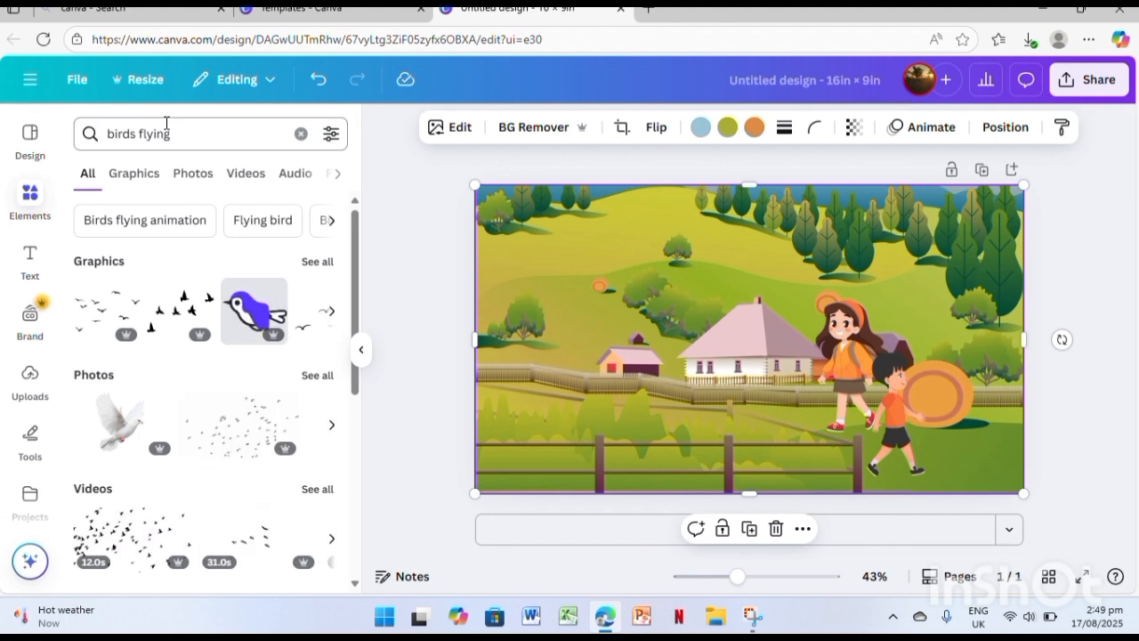
left_click(323, 266)
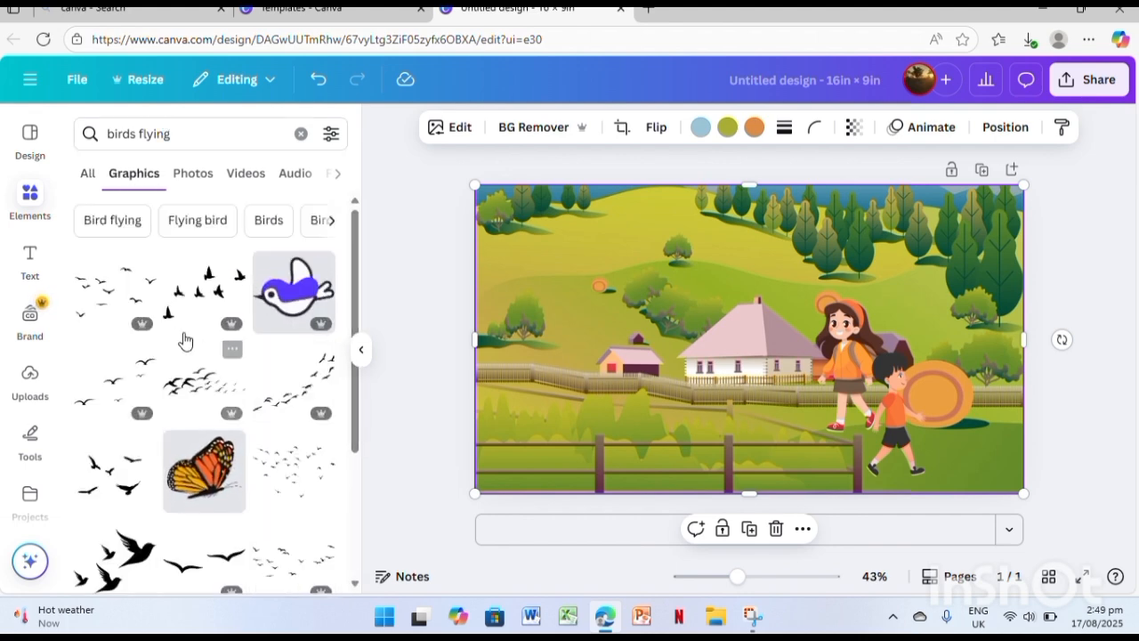
left_click_drag(355, 252, 375, 315)
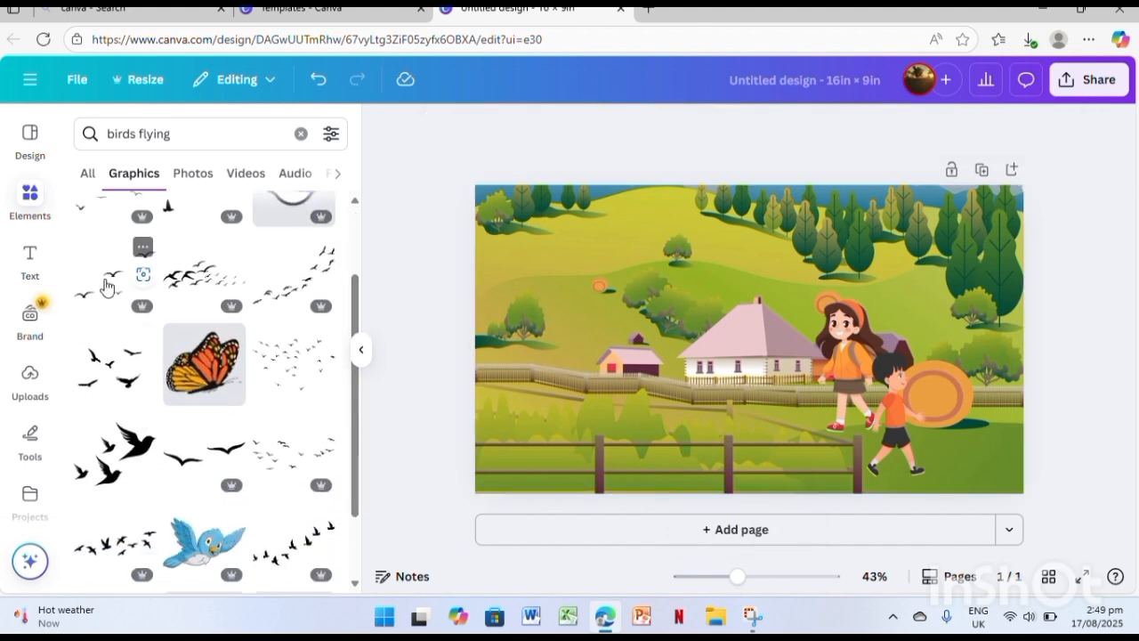
Insert the sparse flock of black flying birds, resize it and place it over the hills in the scene's upper left.
left_click(108, 283)
mouse_move(651, 279)
left_mouse_down()
mouse_move(587, 207)
mouse_move(648, 266)
left_mouse_up()
double_click(586, 207)
left_click(406, 265)
left_click_drag(732, 308, 594, 259)
left_click(580, 272)
left_click(437, 241)
double_click(597, 259)
left_click(731, 309)
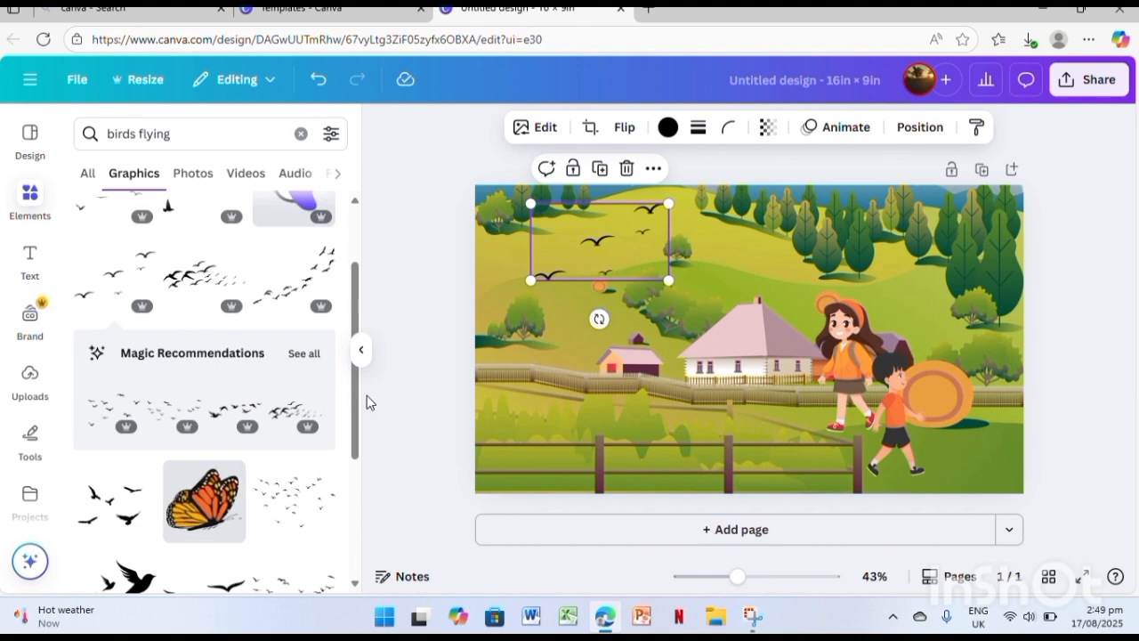
scroll(355, 418, "down", 8)
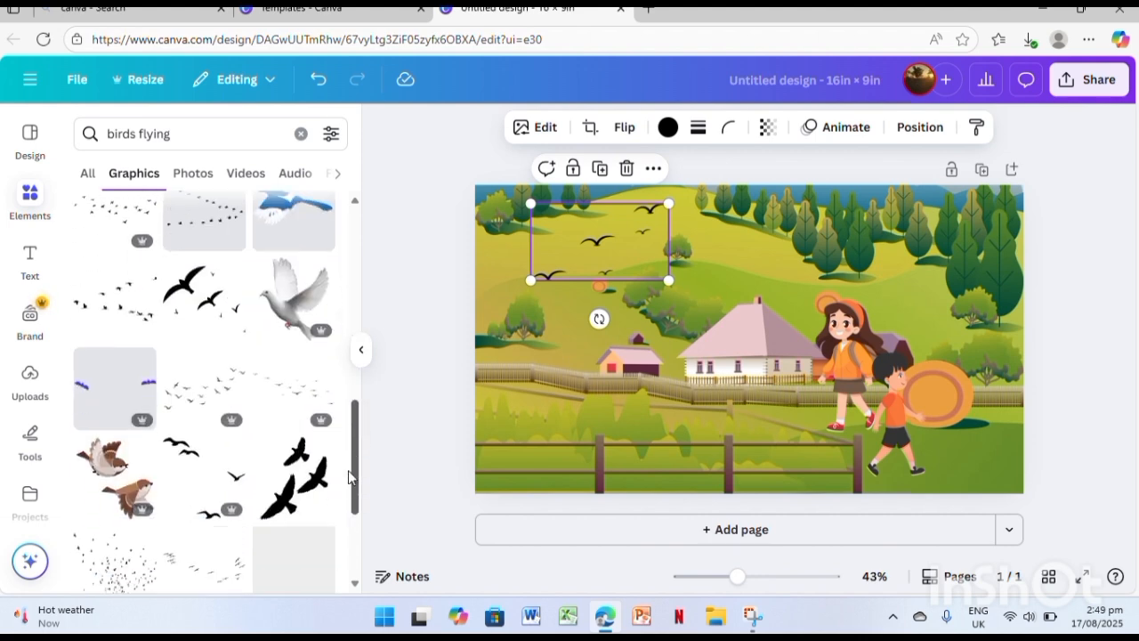
scroll(348, 478, "down", 4)
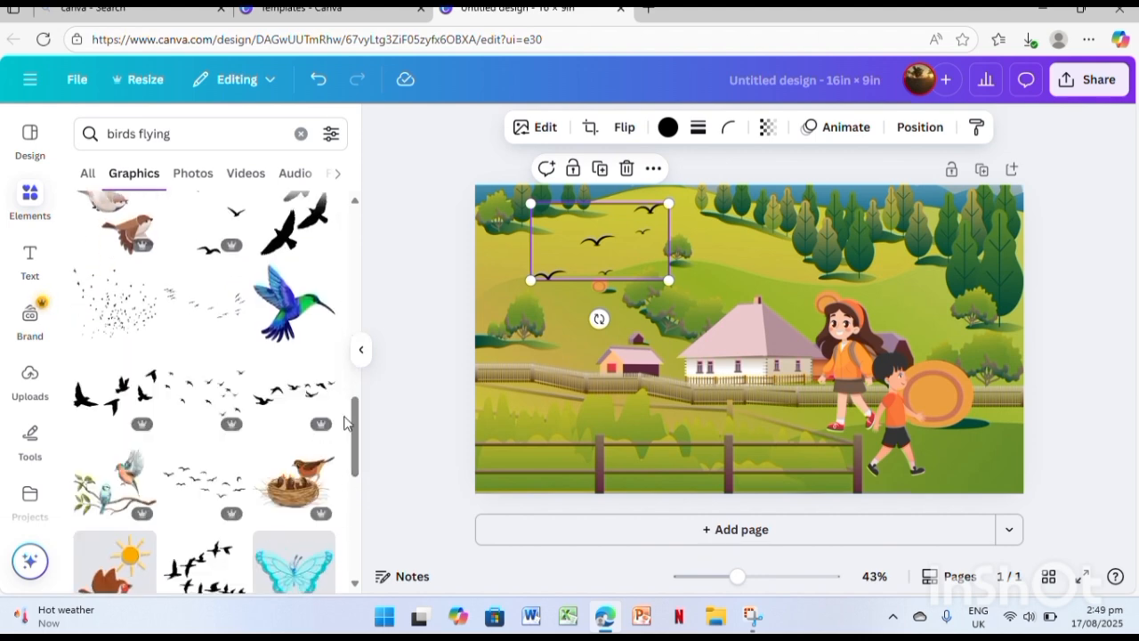
scroll(345, 423, "down", 3)
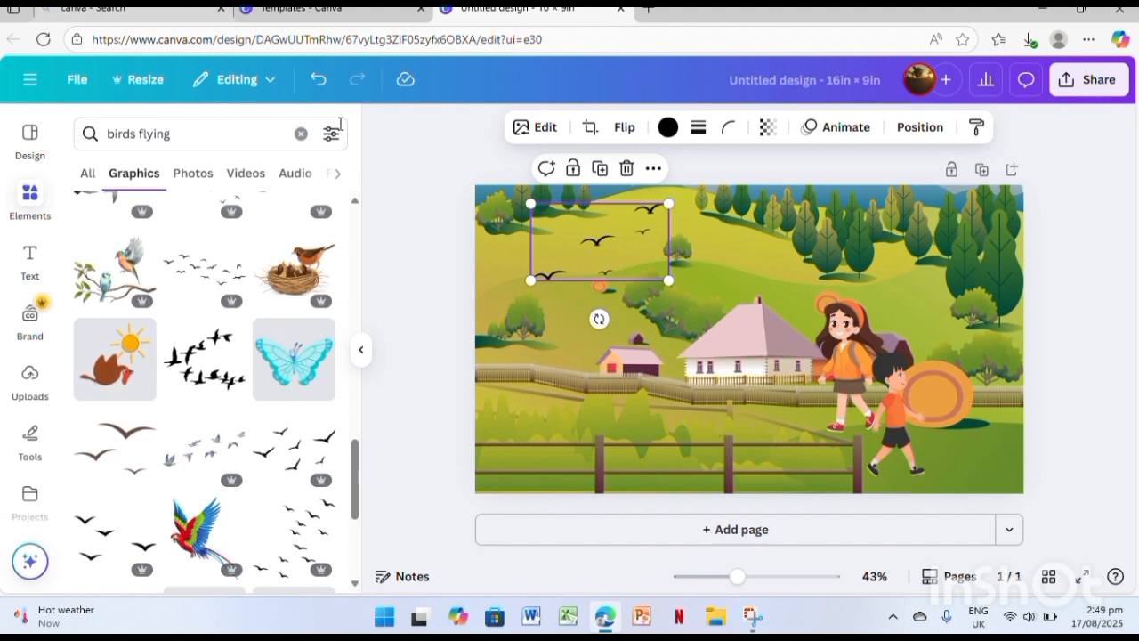
Apply the Wipe animation from the general photo effects to the village background image.
left_click(796, 226)
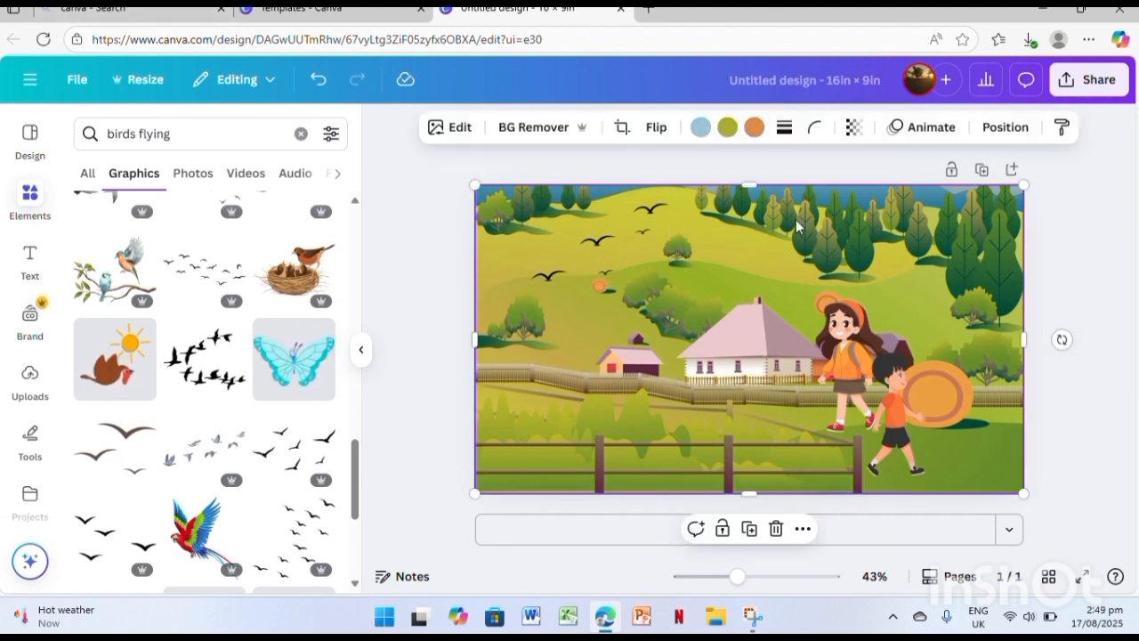
left_click(931, 127)
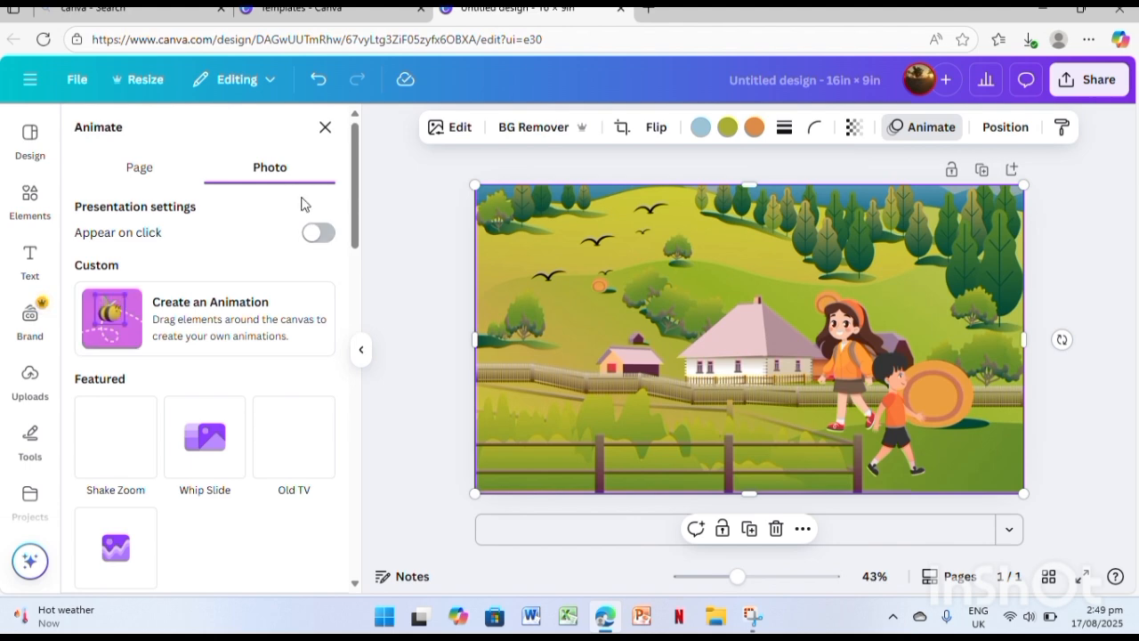
left_click_drag(356, 156, 394, 208)
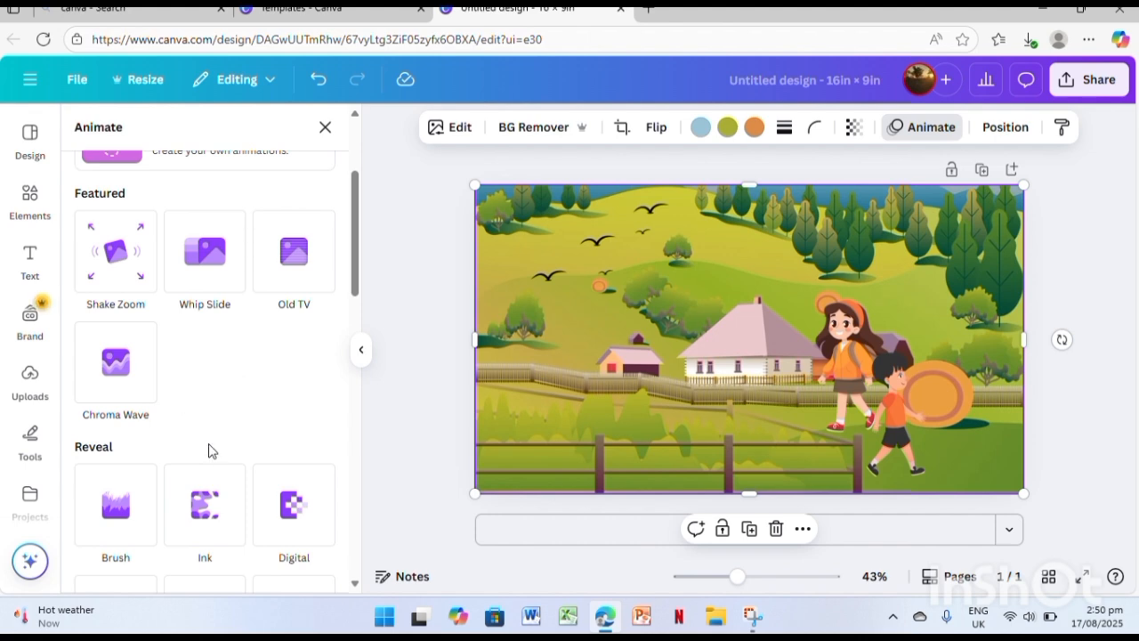
left_click_drag(354, 205, 380, 334)
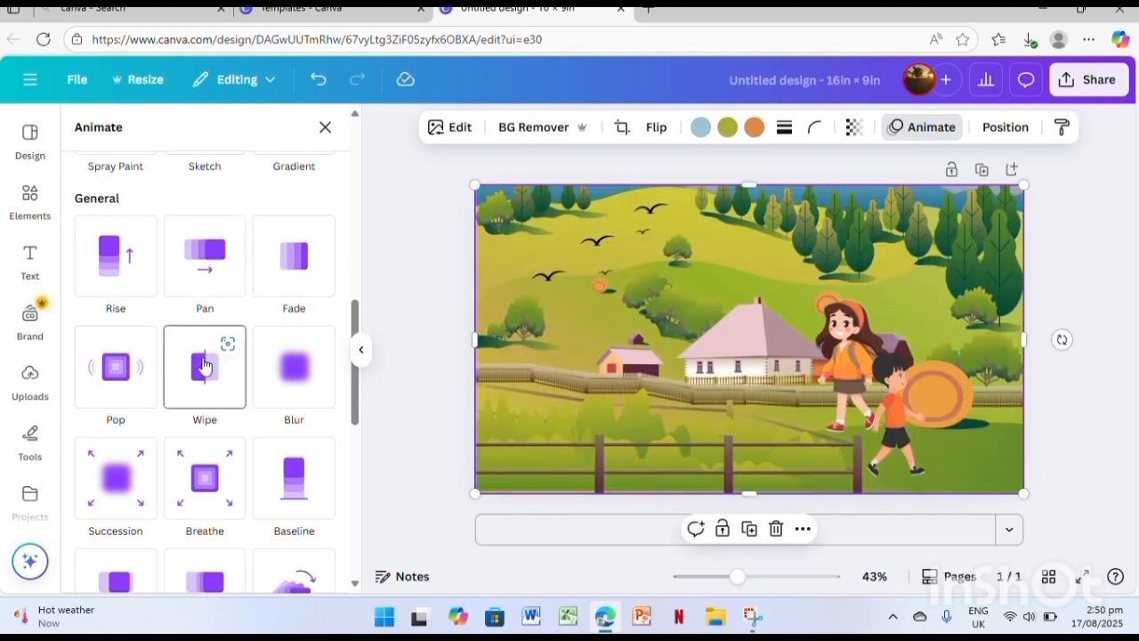
left_click(204, 365)
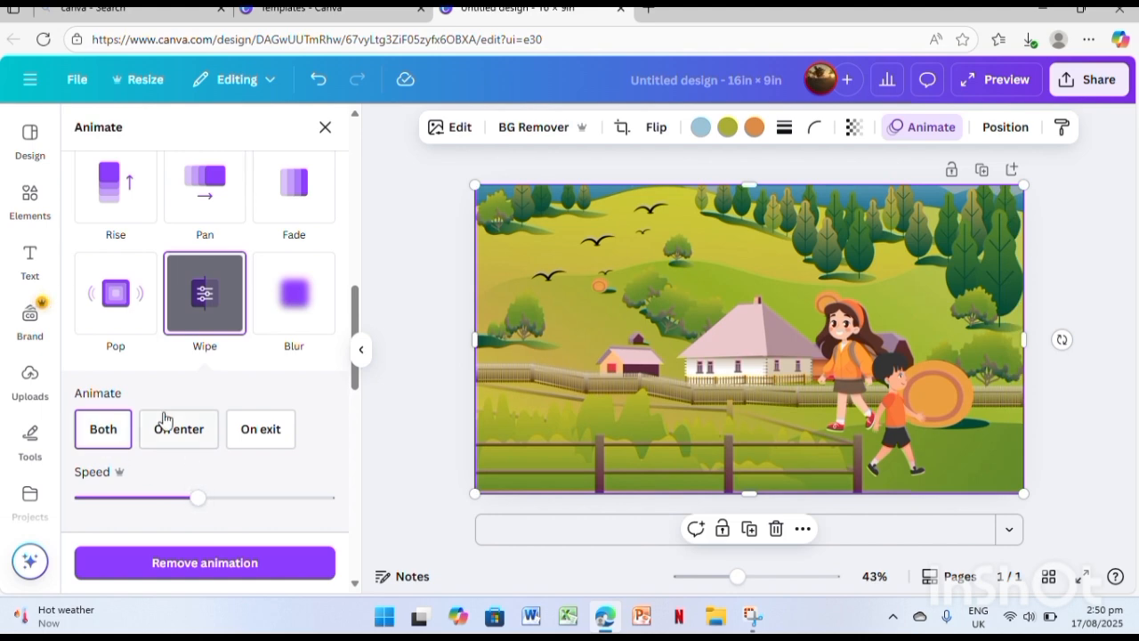
Set the background's Wipe animation to Both and slow its speed to about a fifth of the range.
left_click(268, 450)
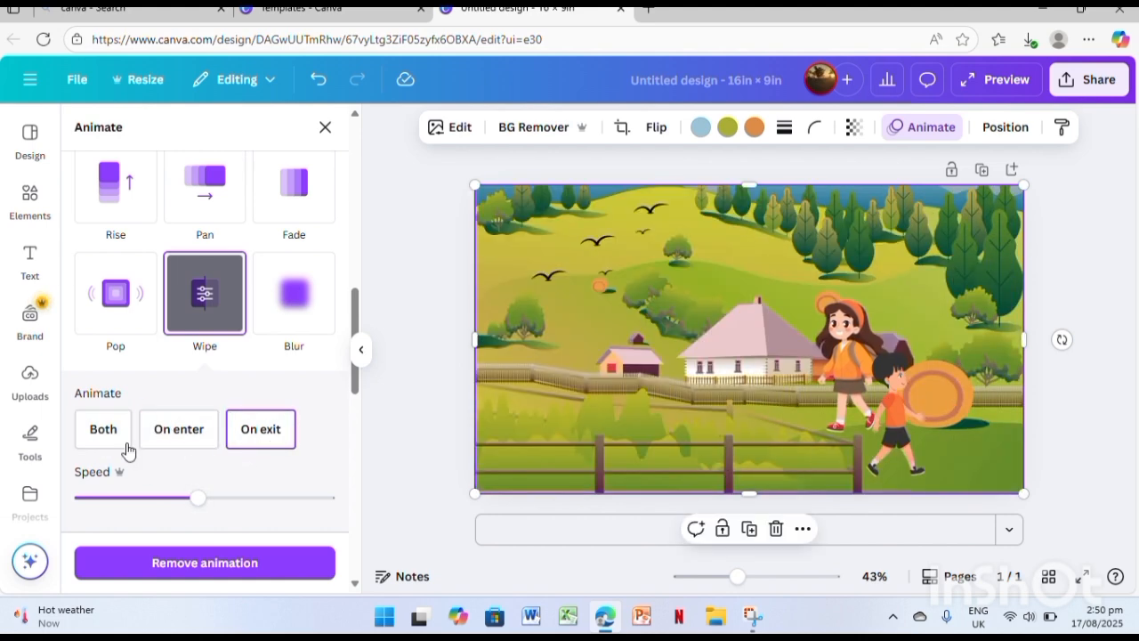
left_click(102, 430)
left_click_drag(197, 498, 104, 500)
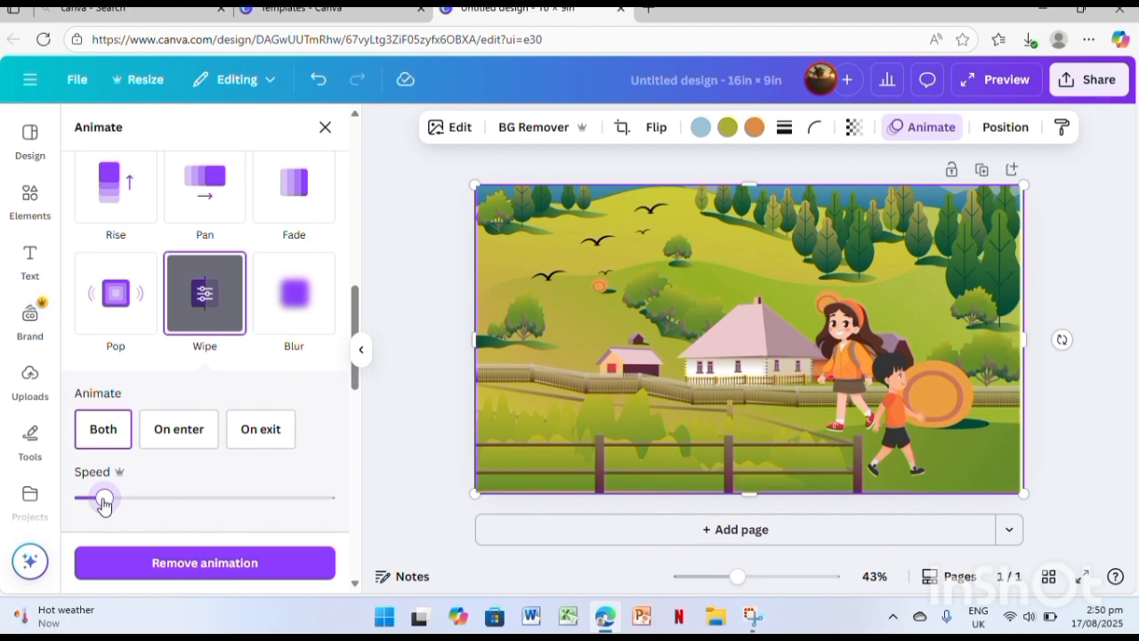
left_click_drag(104, 504, 132, 519)
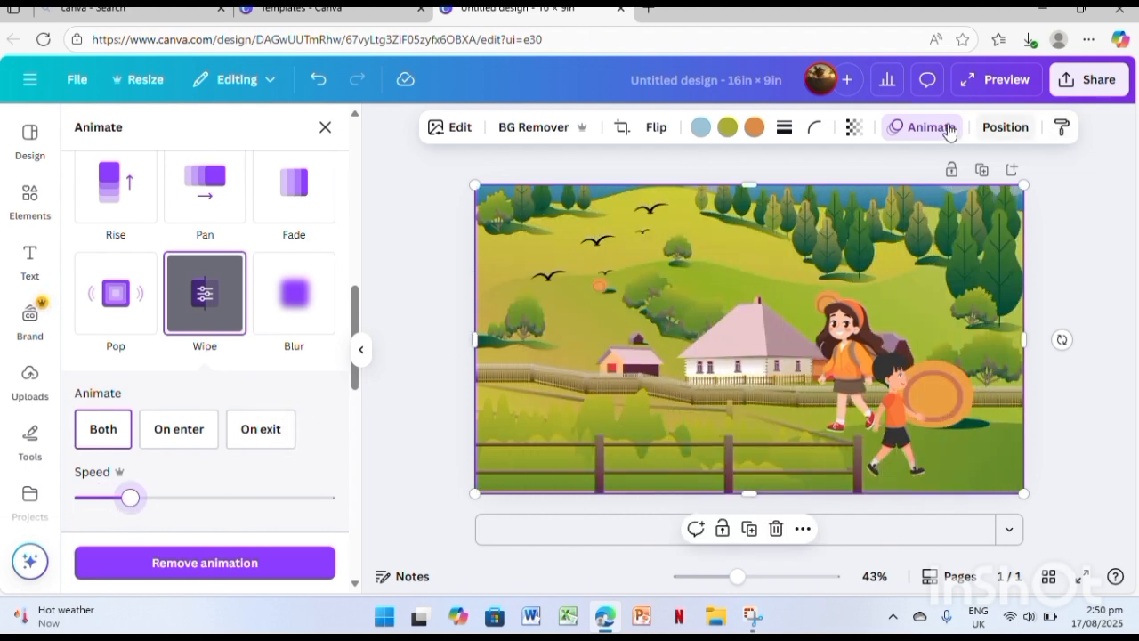
left_click(903, 131)
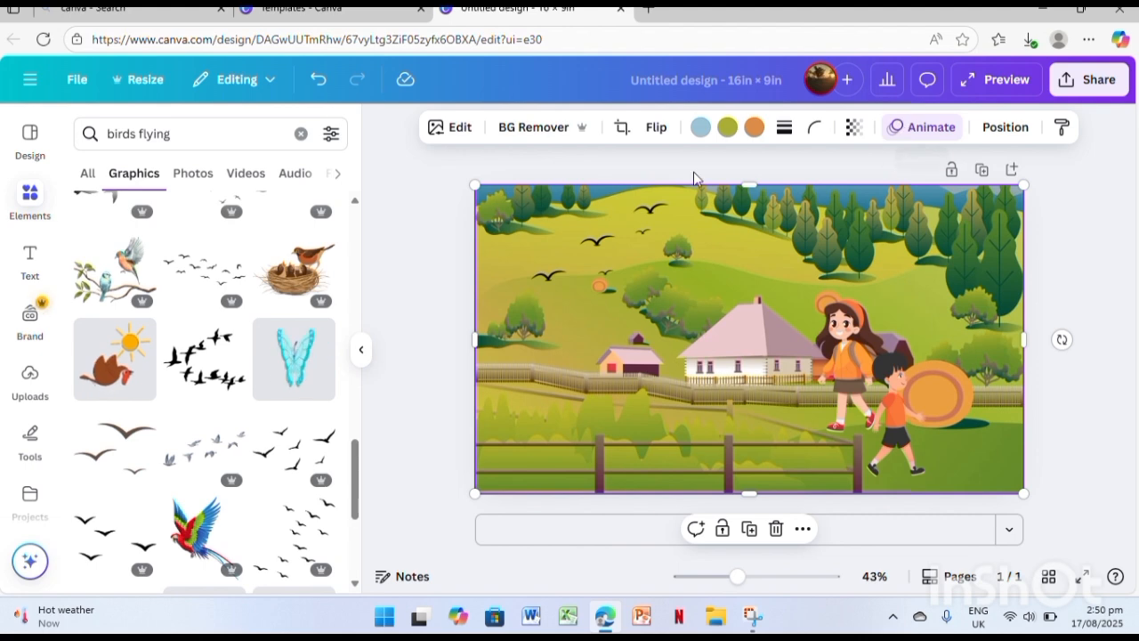
left_click(412, 271)
Create a custom animation carrying the bird flock rightward across the hills to the pines, with speed at about a quarter of the range.
left_click(594, 244)
left_click(841, 128)
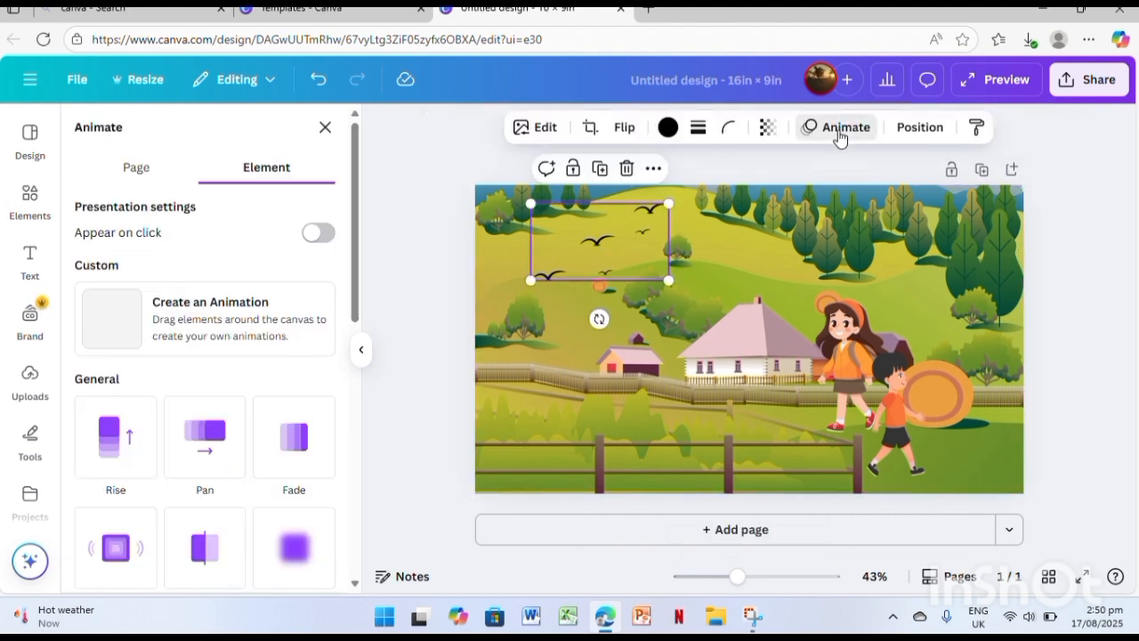
left_click(109, 332)
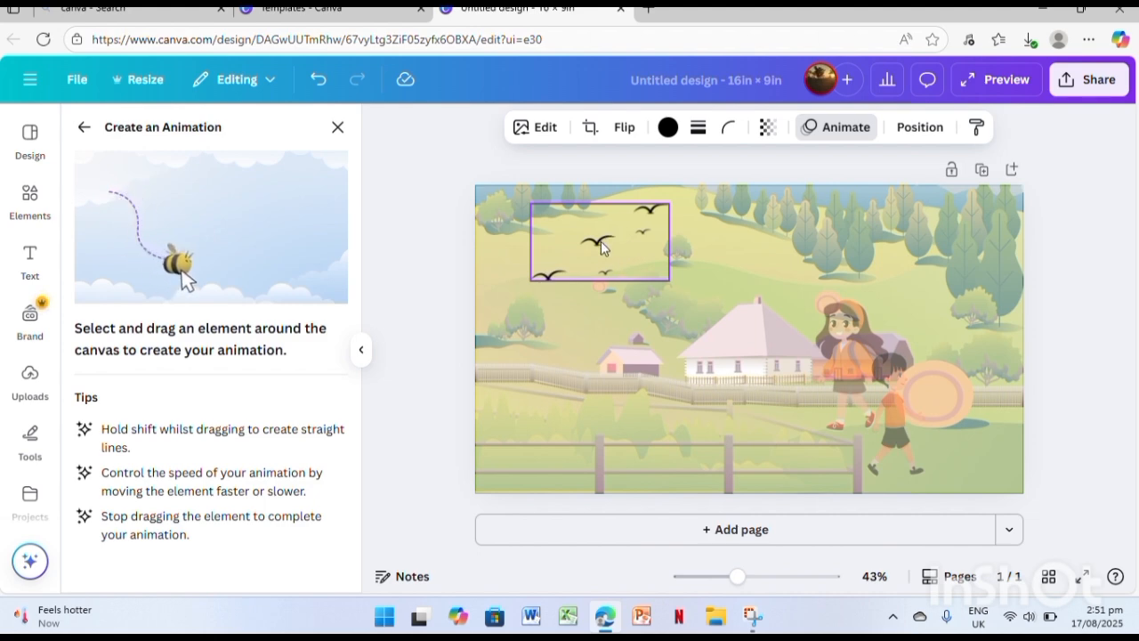
left_click_drag(602, 241, 630, 241)
mouse_move(631, 239)
left_mouse_down()
mouse_move(675, 257)
mouse_move(682, 241)
mouse_move(739, 253)
mouse_move(847, 244)
mouse_move(902, 249)
left_mouse_up()
left_click_drag(307, 298, 145, 291)
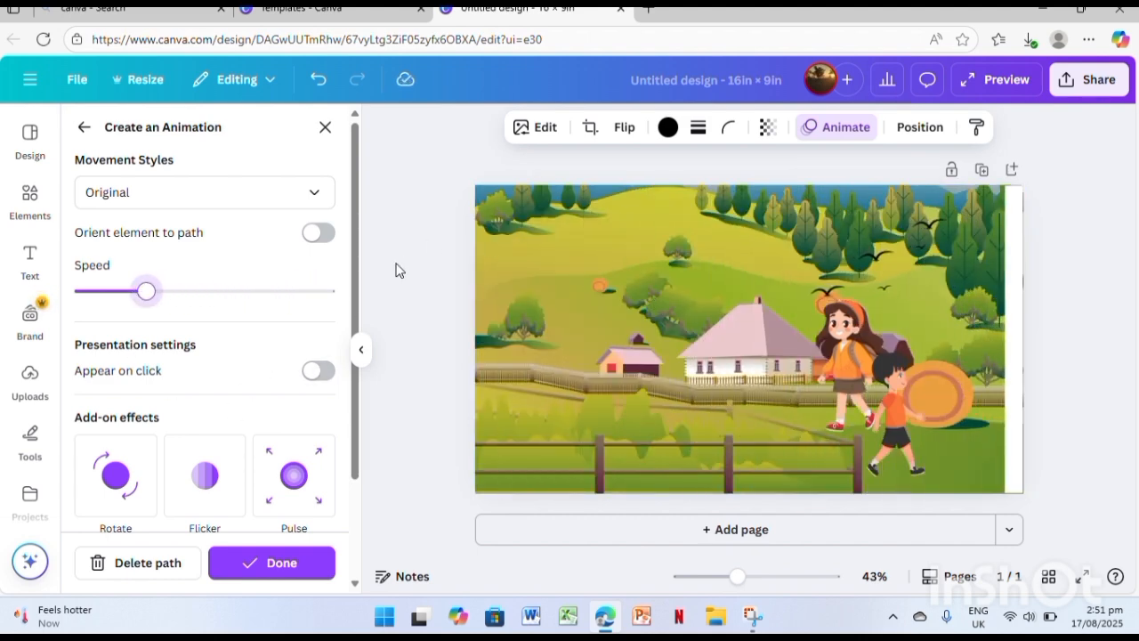
left_click(866, 254)
left_click(819, 133)
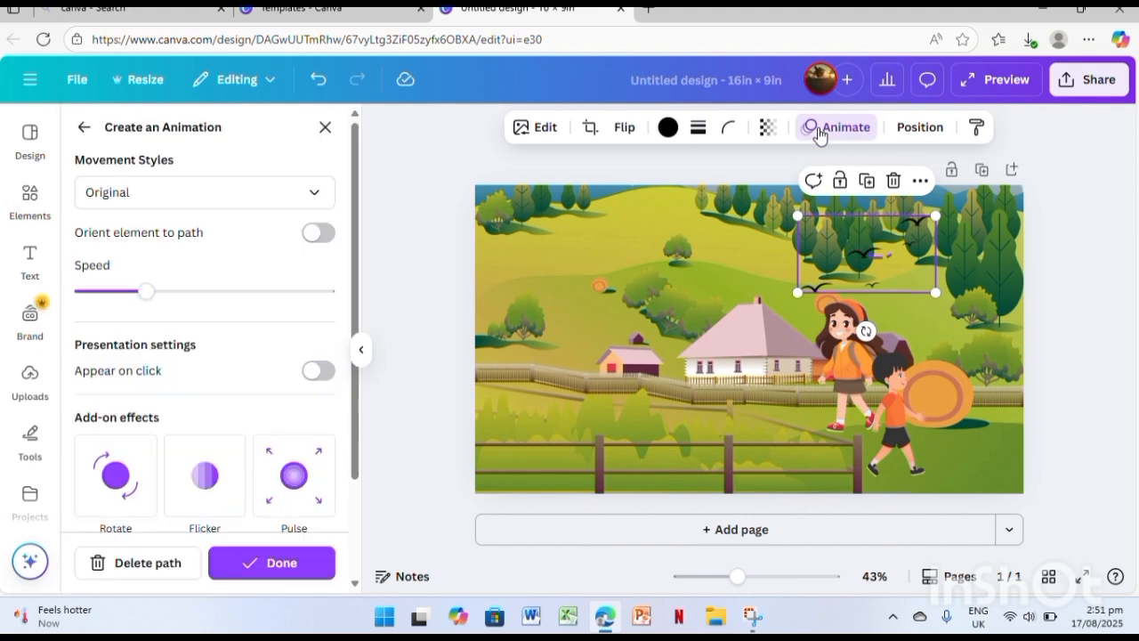
left_click(430, 236)
left_click(649, 242)
left_click(882, 230)
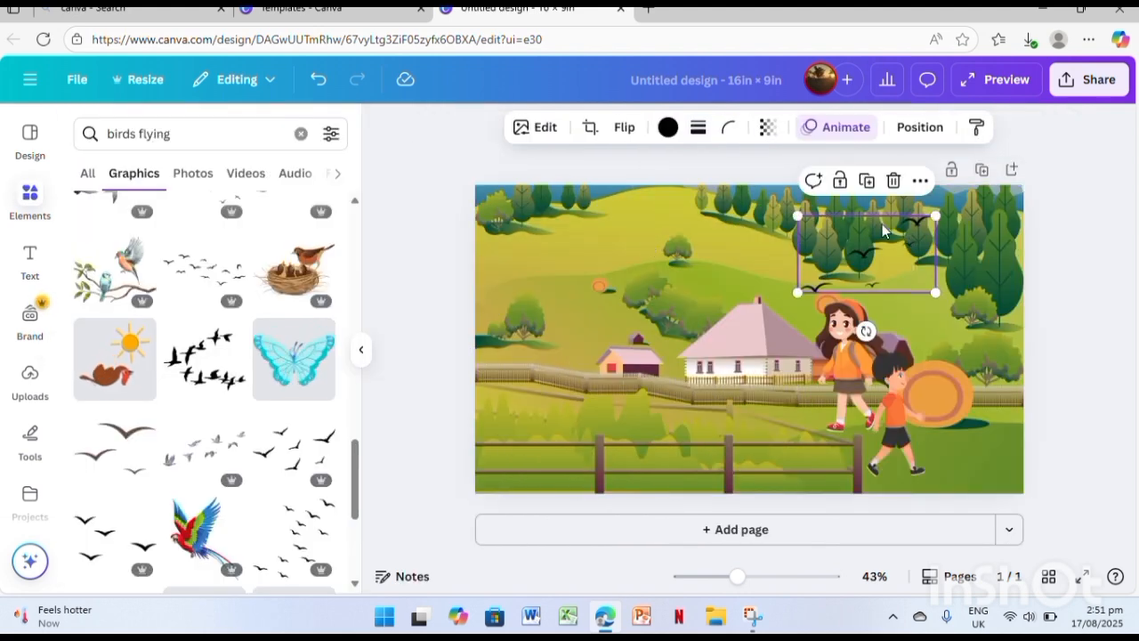
left_click(474, 192)
Create a custom animation path for the girl with the backpack, walking left past the white house to the small red house.
left_click(820, 335)
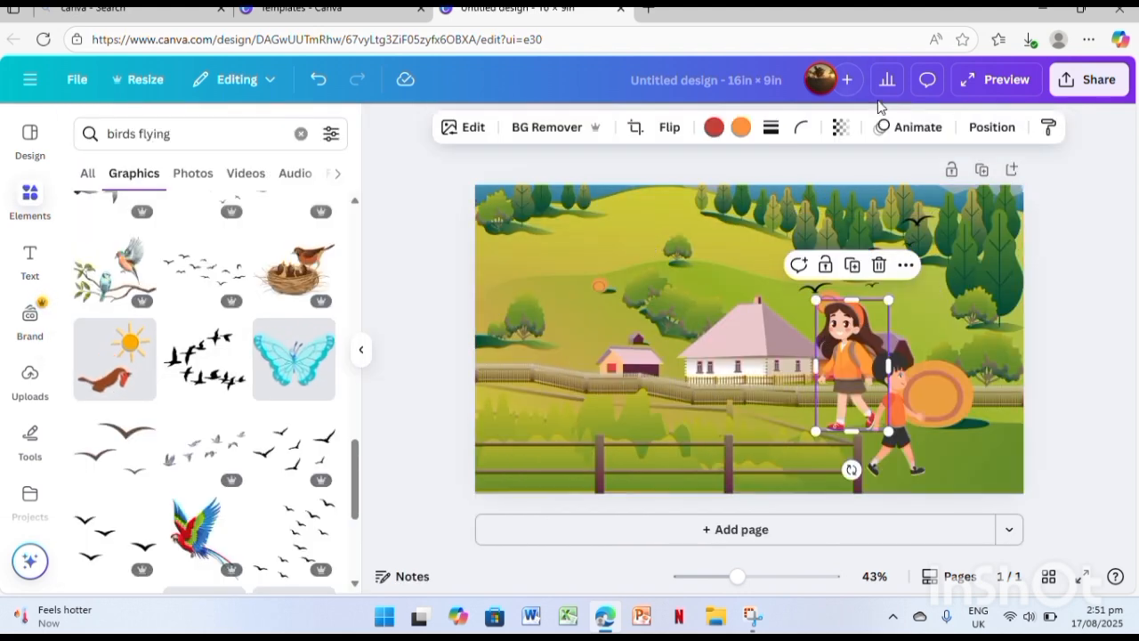
left_click(897, 132)
left_click(107, 321)
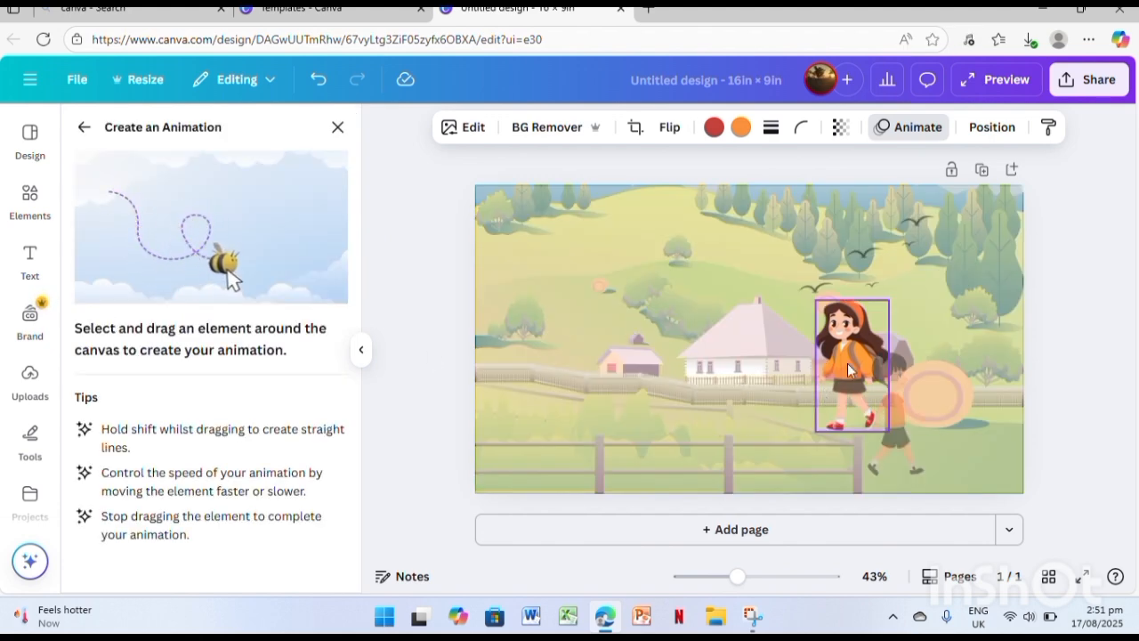
mouse_move(848, 372)
left_mouse_down()
mouse_move(821, 364)
mouse_move(778, 363)
mouse_move(614, 372)
left_mouse_up()
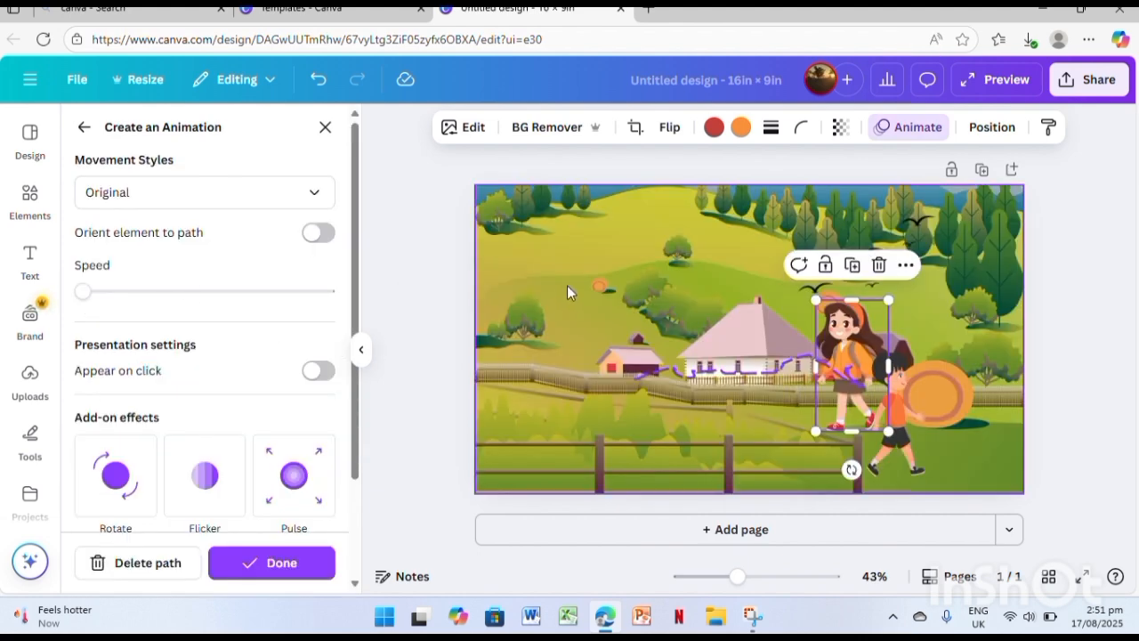
left_click(567, 285)
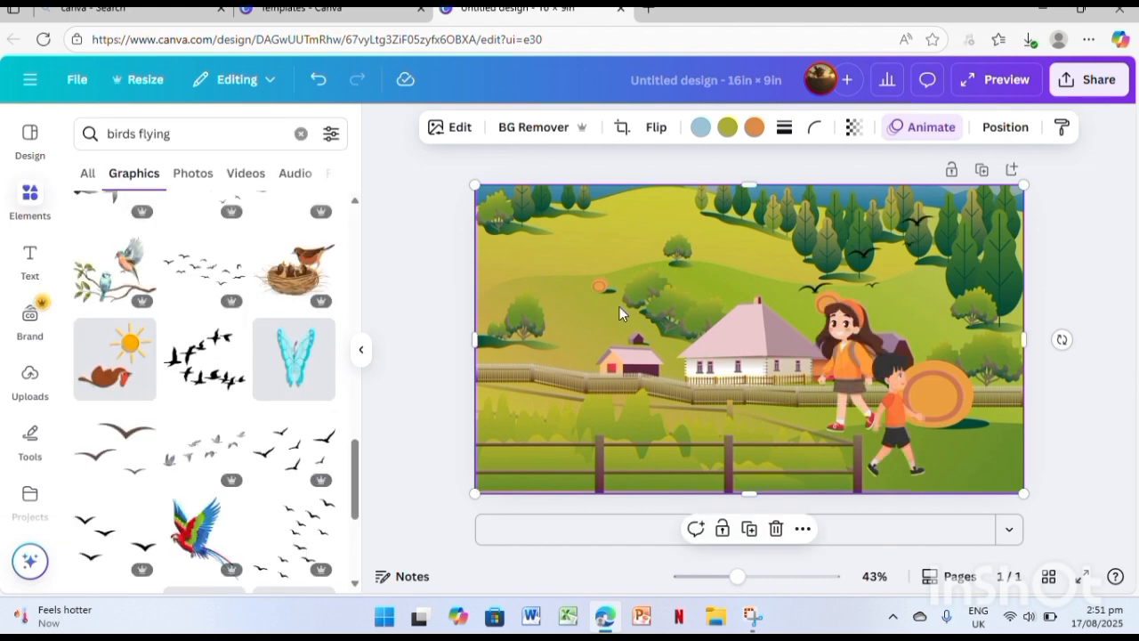
Move the bird flock back over the left hills beside the lone round tree while reviewing its custom animation options.
left_click(895, 262)
left_click_drag(876, 259, 586, 238)
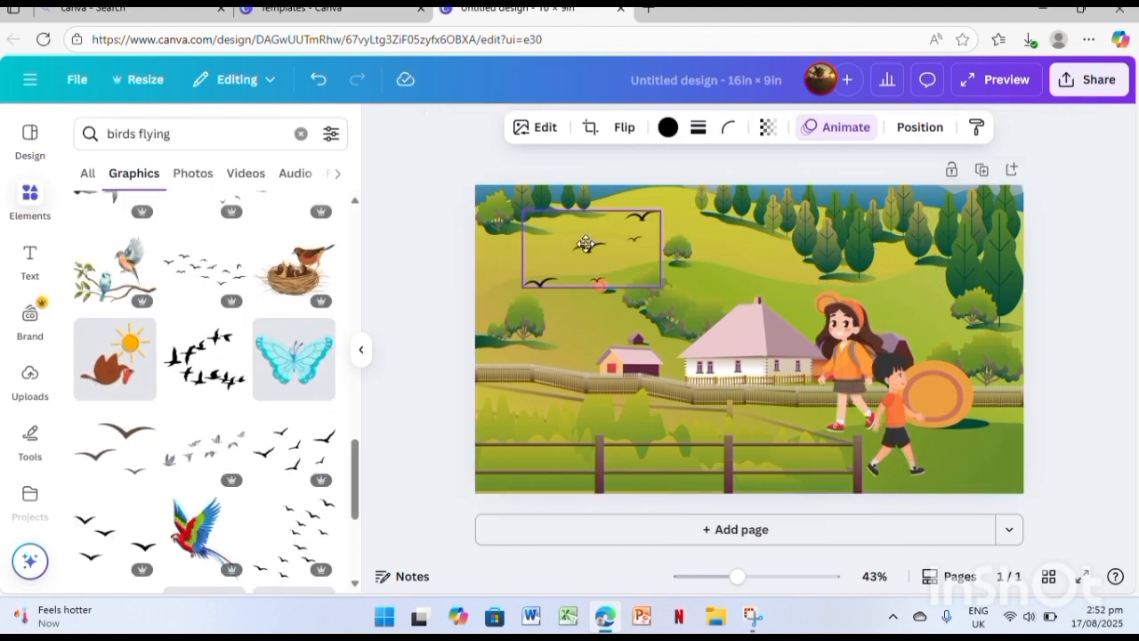
left_click(819, 129)
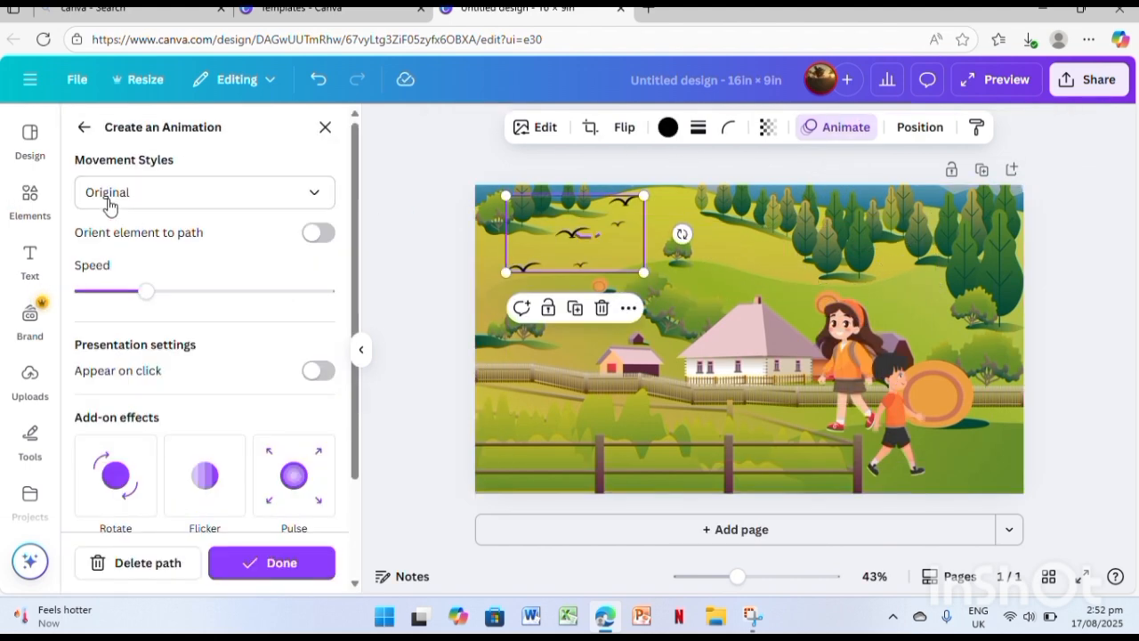
left_click(84, 127)
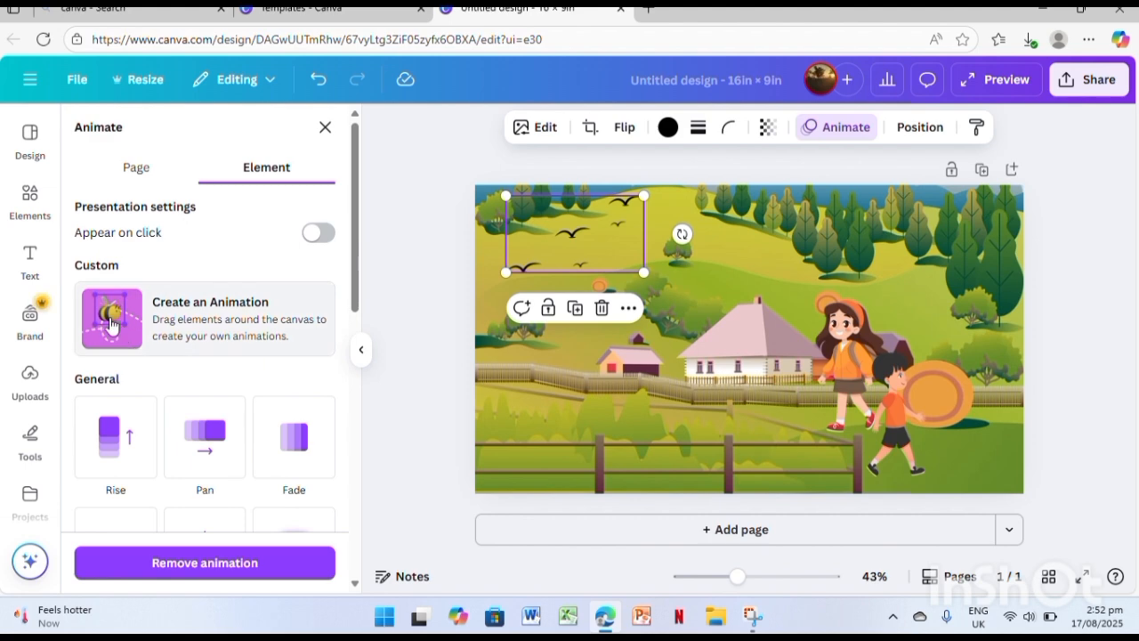
left_click(111, 325)
left_click(84, 131)
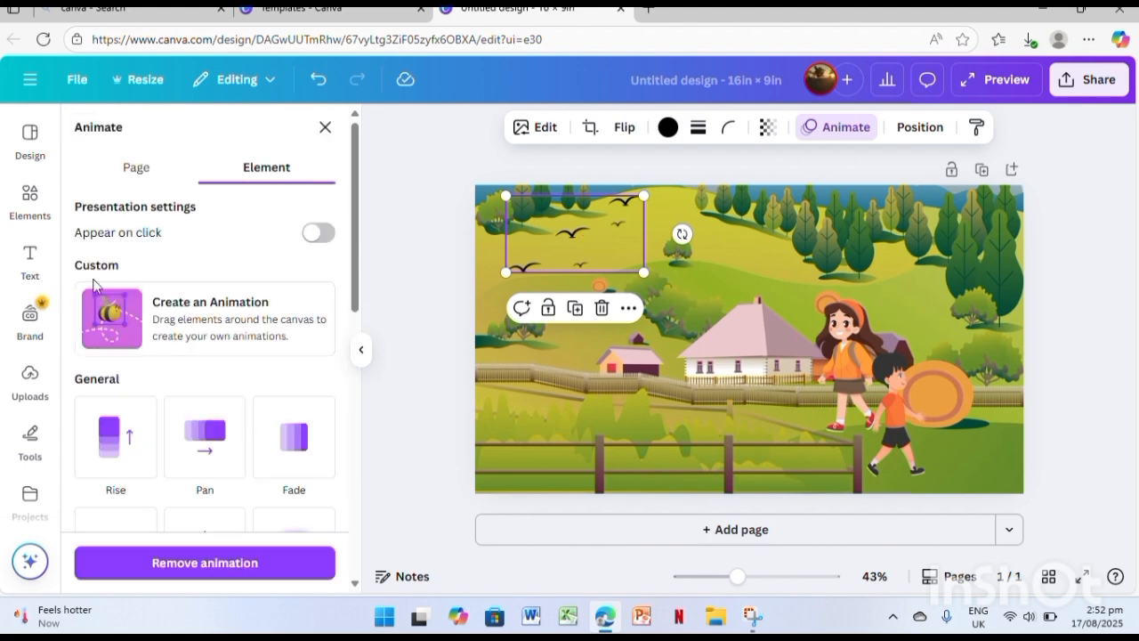
left_click(116, 313)
left_click_drag(585, 235, 651, 255)
left_click(324, 126)
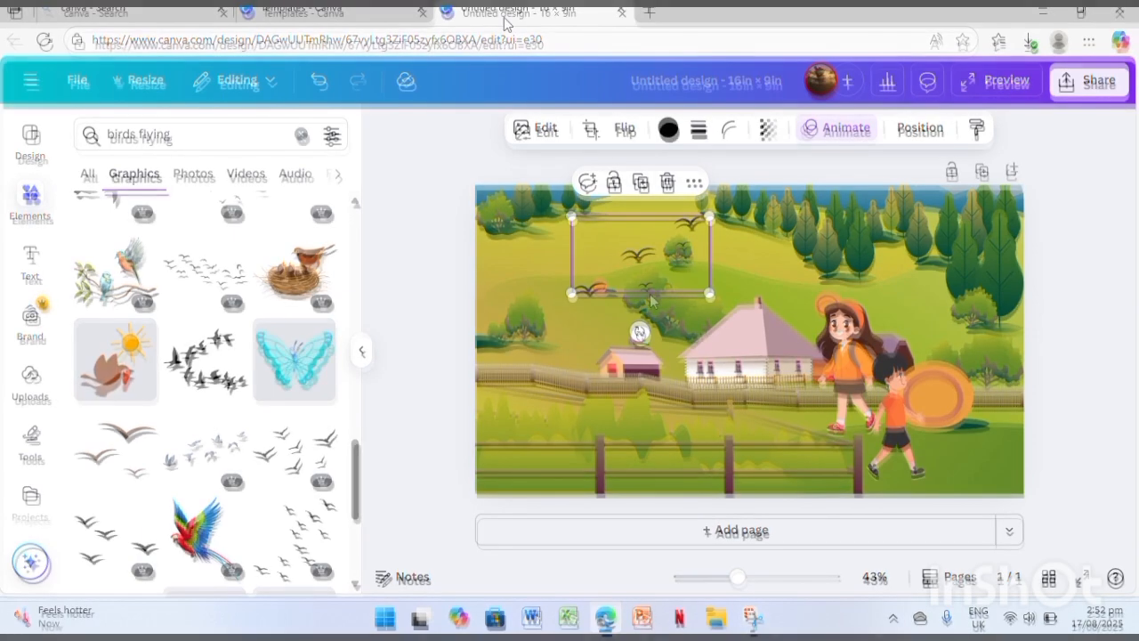
left_click(591, 126)
left_click(427, 301)
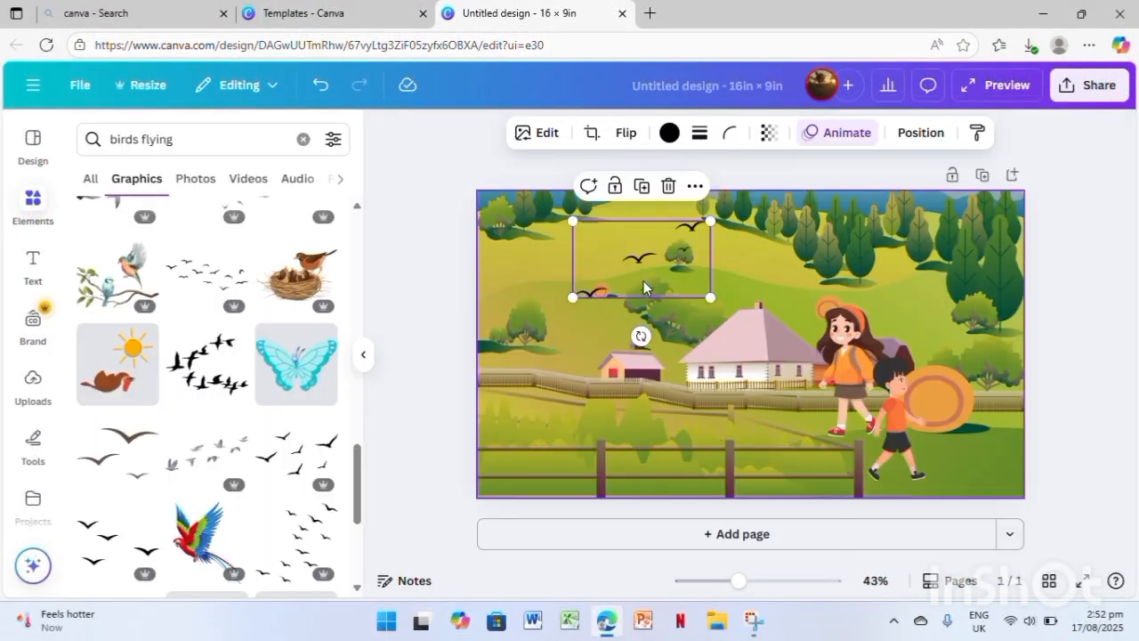
Set the movement style of the bird flock's custom animation to Smooth.
left_click(836, 133)
left_click(211, 196)
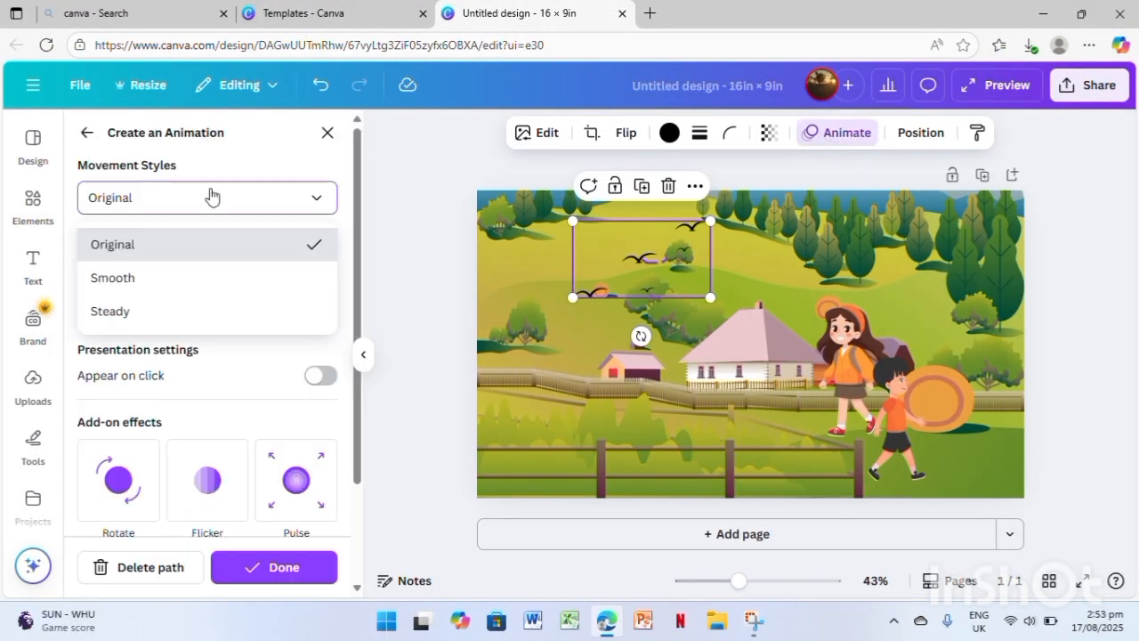
left_click(176, 284)
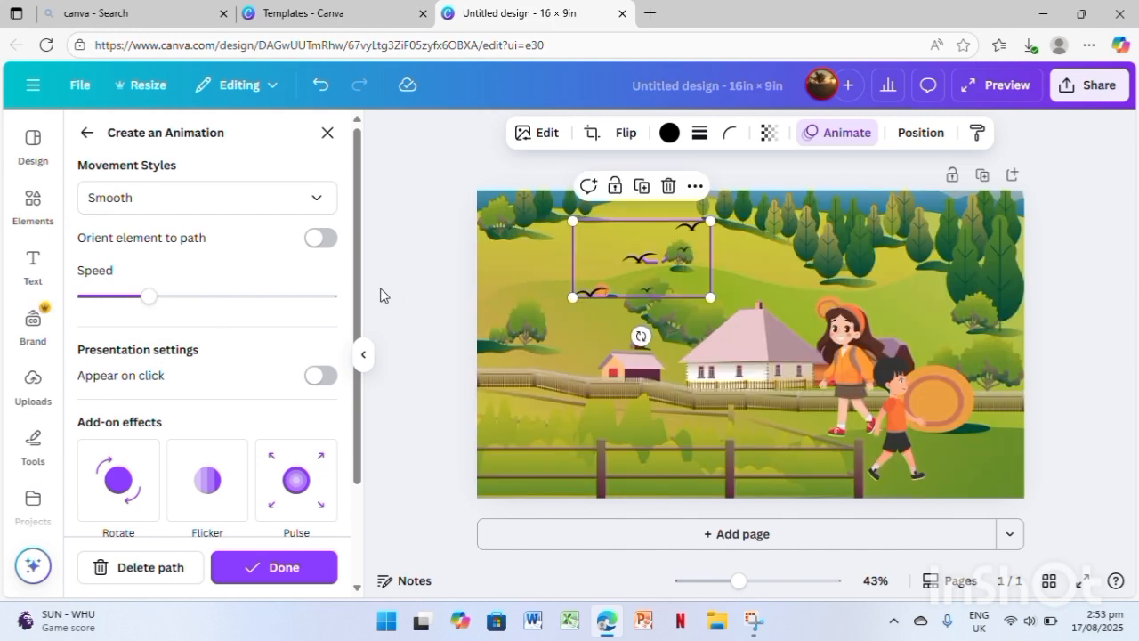
Raise the speed of the girl's custom walking animation to about a fifth of the range.
left_click(856, 408)
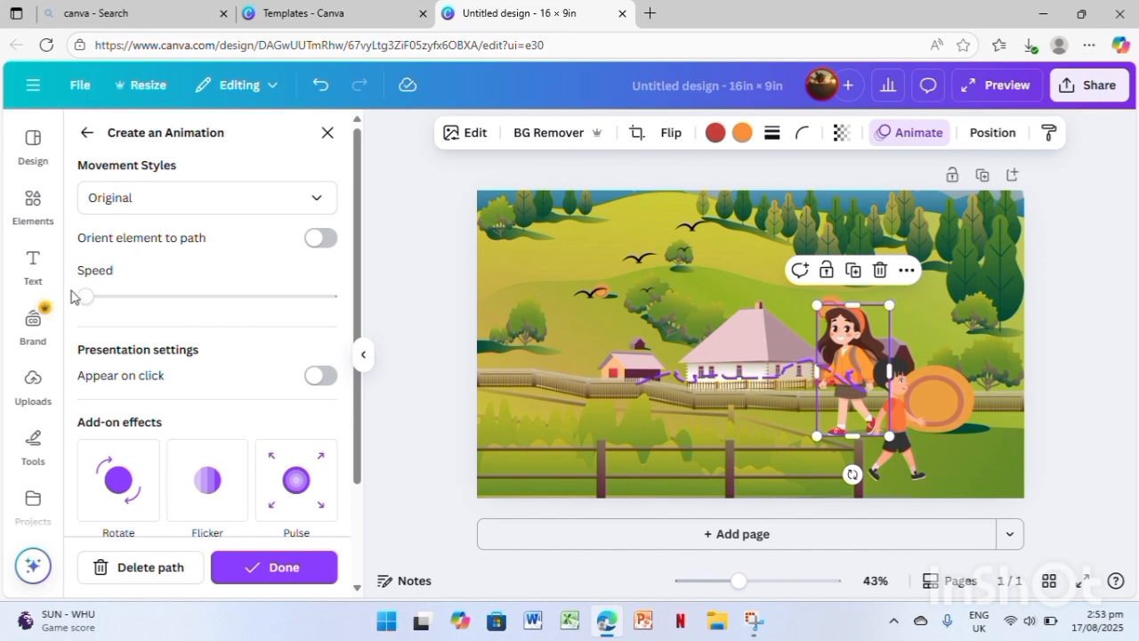
left_click_drag(93, 301, 130, 298)
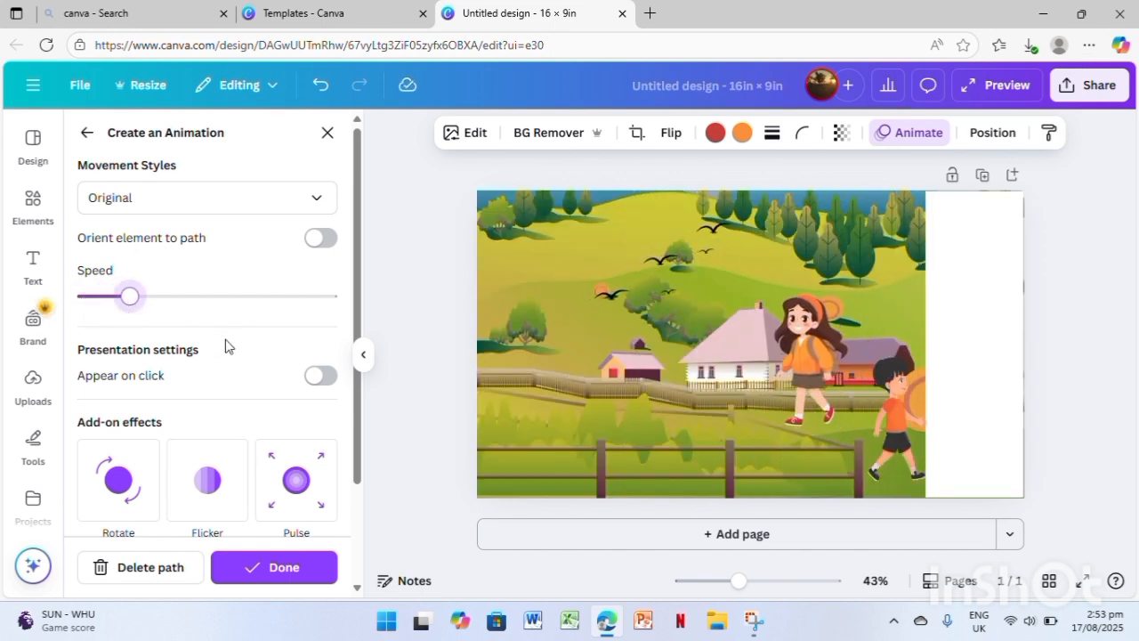
left_click(875, 410)
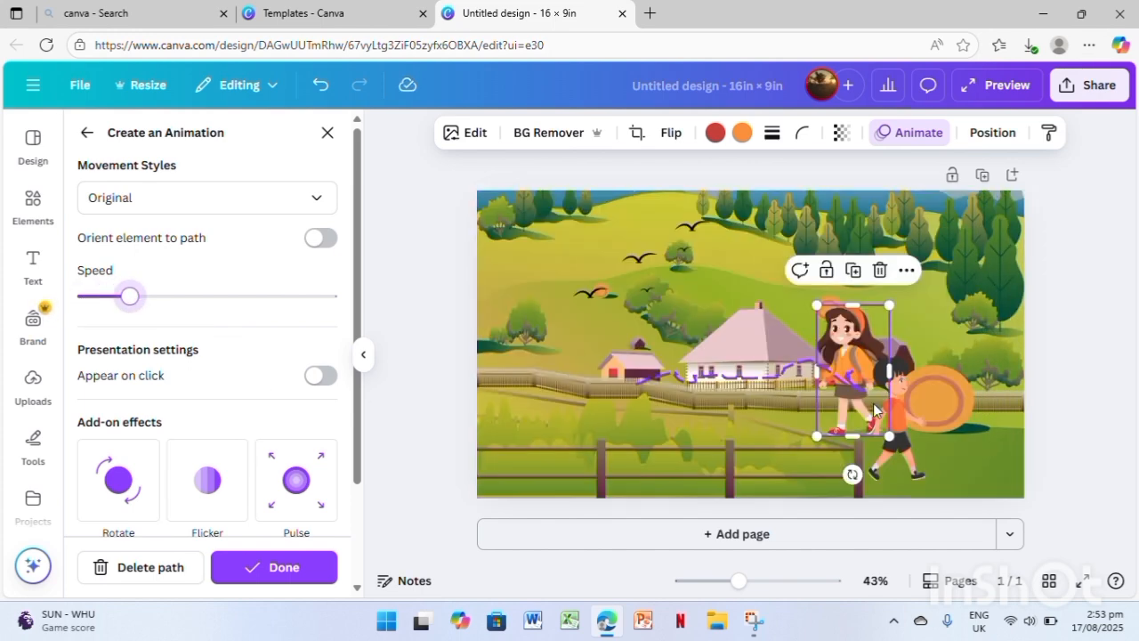
left_click(385, 318)
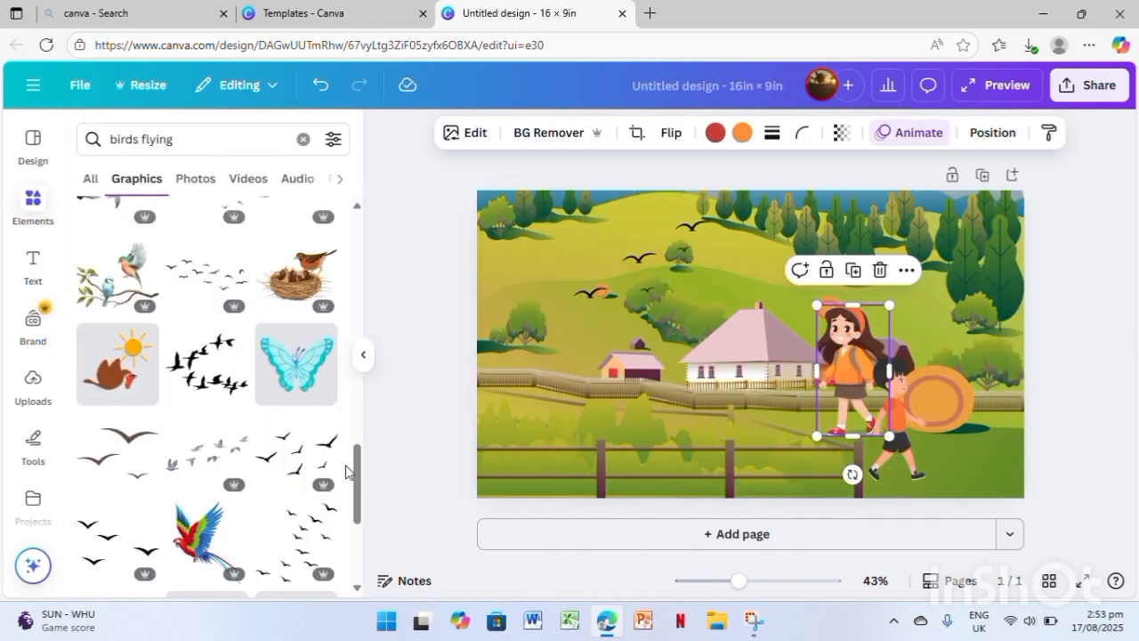
Search the elements for "little girl walking" and browse all the graphics results.
left_click(303, 140)
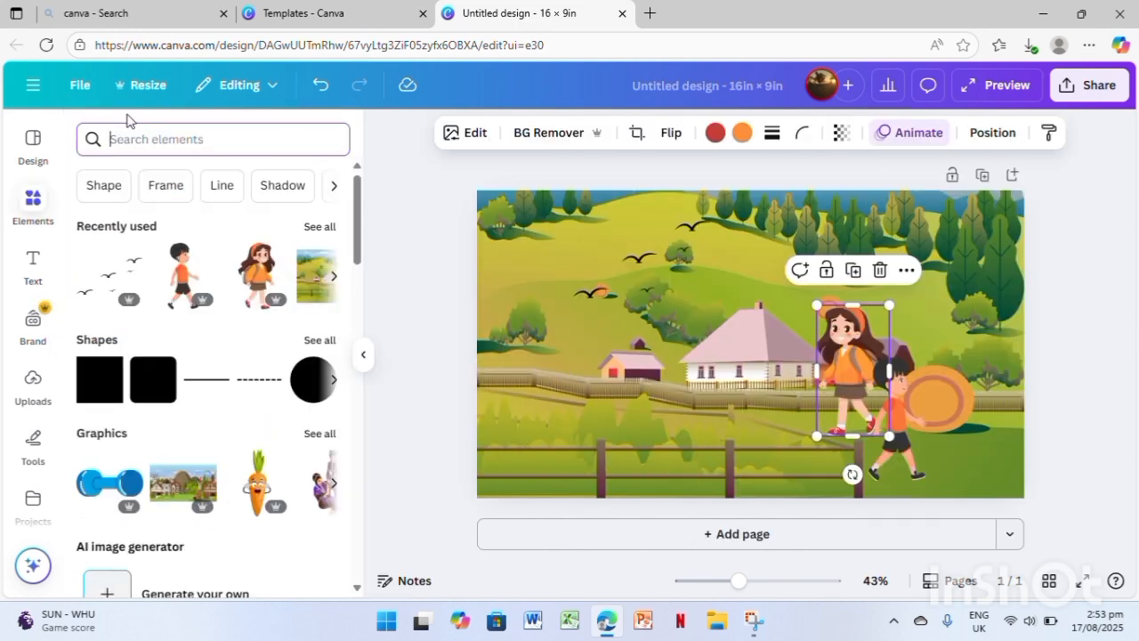
type("girl")
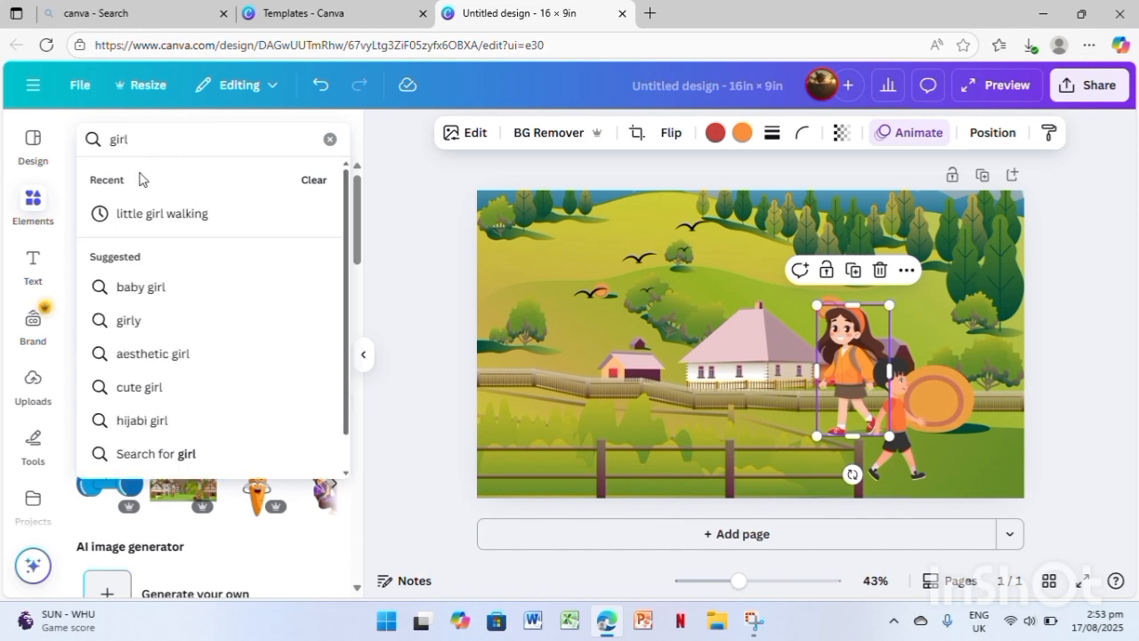
left_click(164, 214)
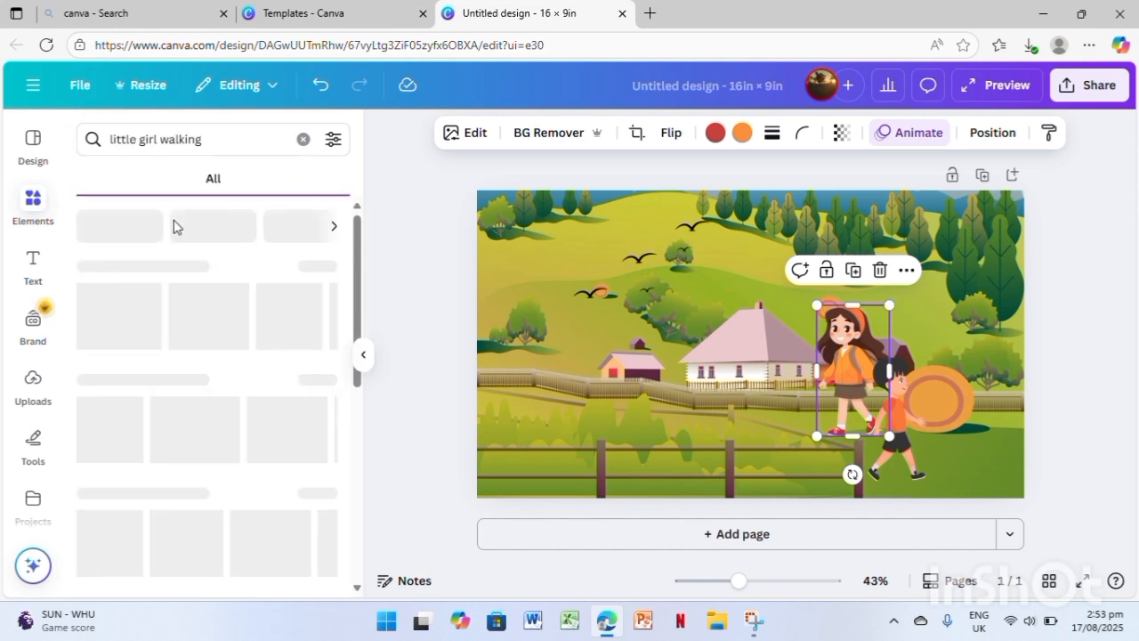
left_click(320, 267)
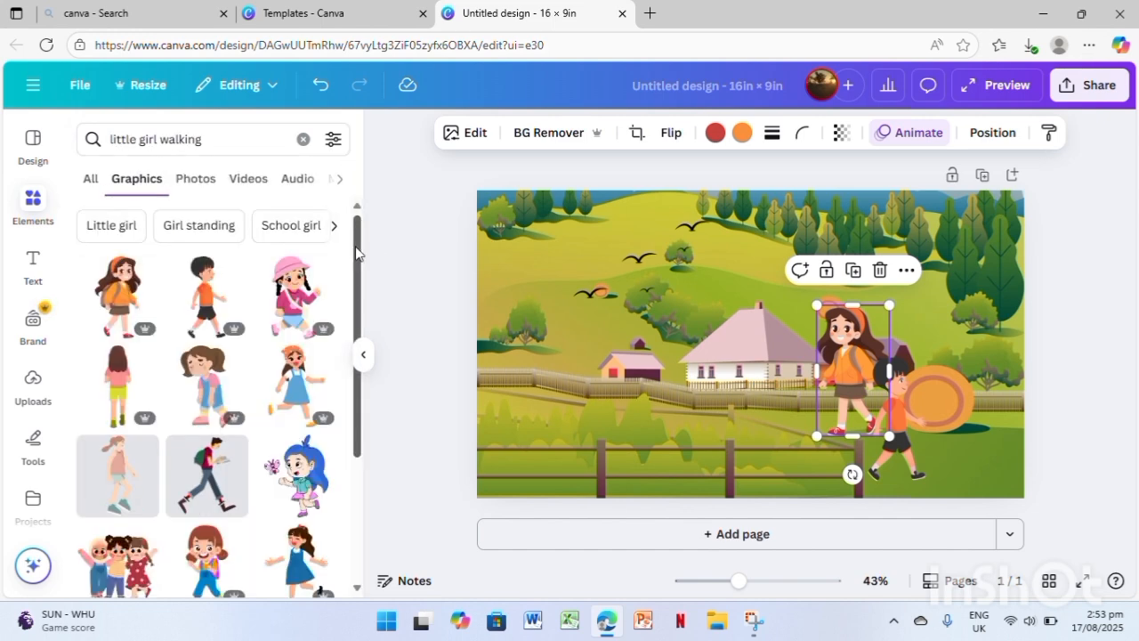
left_click_drag(356, 253, 358, 534)
left_click(374, 519)
left_click_drag(355, 465, 434, 242)
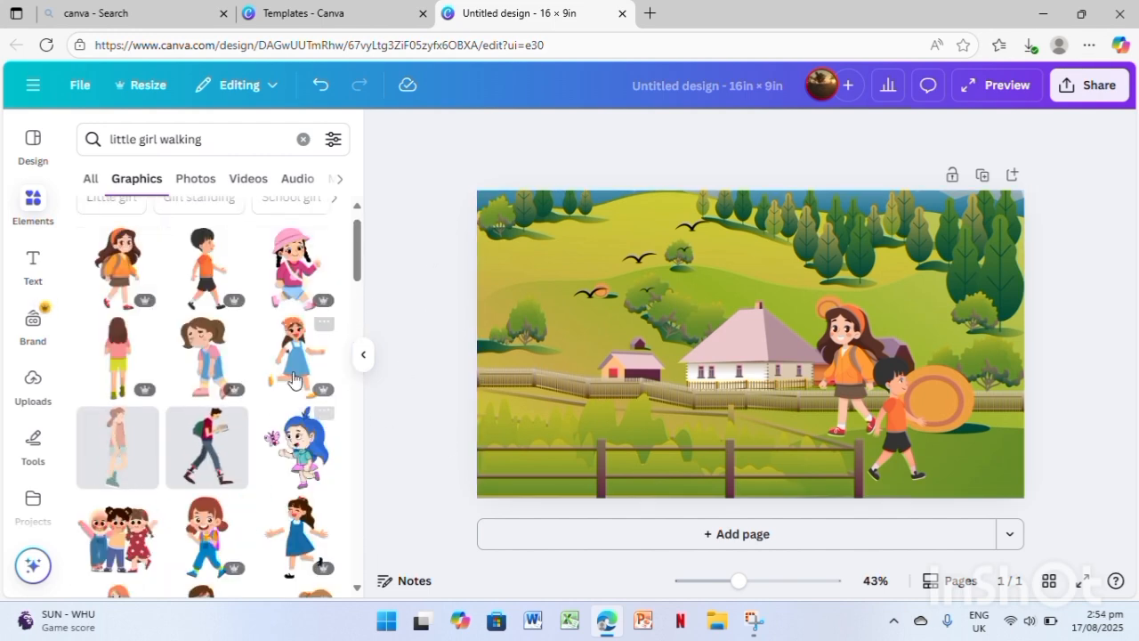
Create a custom animation path that moves the walking boy rightward across the grass in front of the round hay bale.
left_click_drag(354, 253, 357, 473)
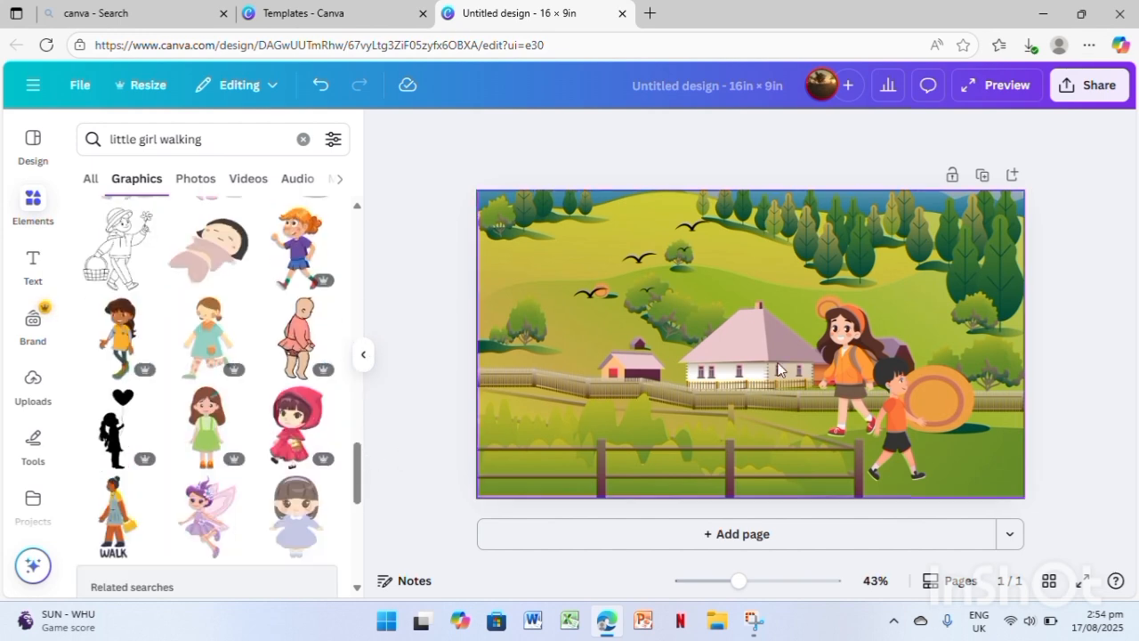
left_click(882, 389)
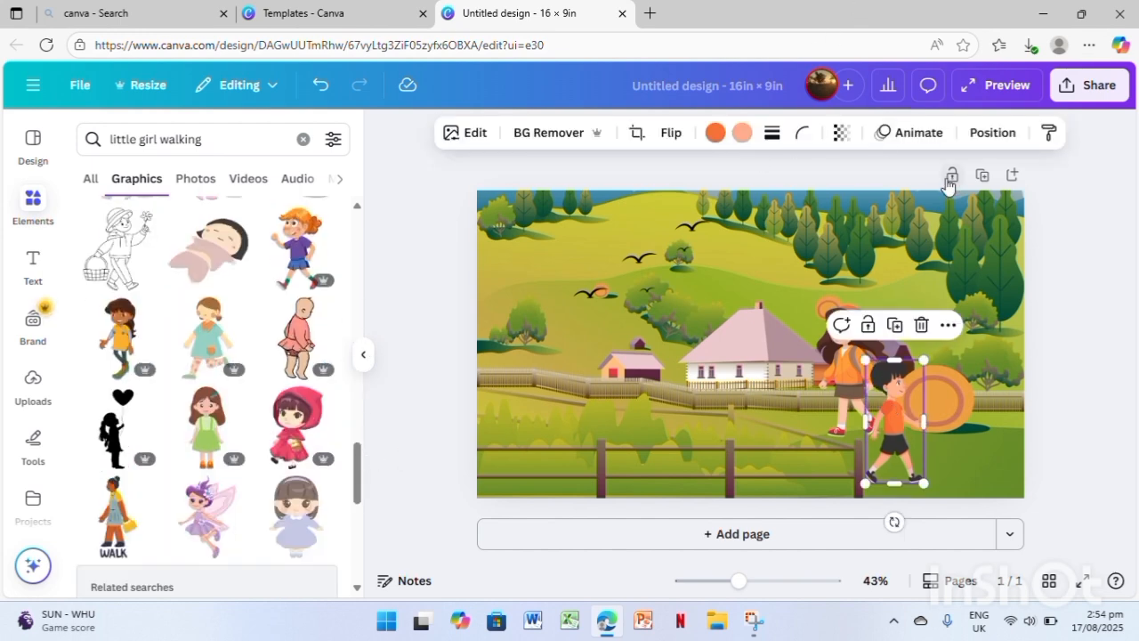
left_click(890, 139)
left_click(138, 461)
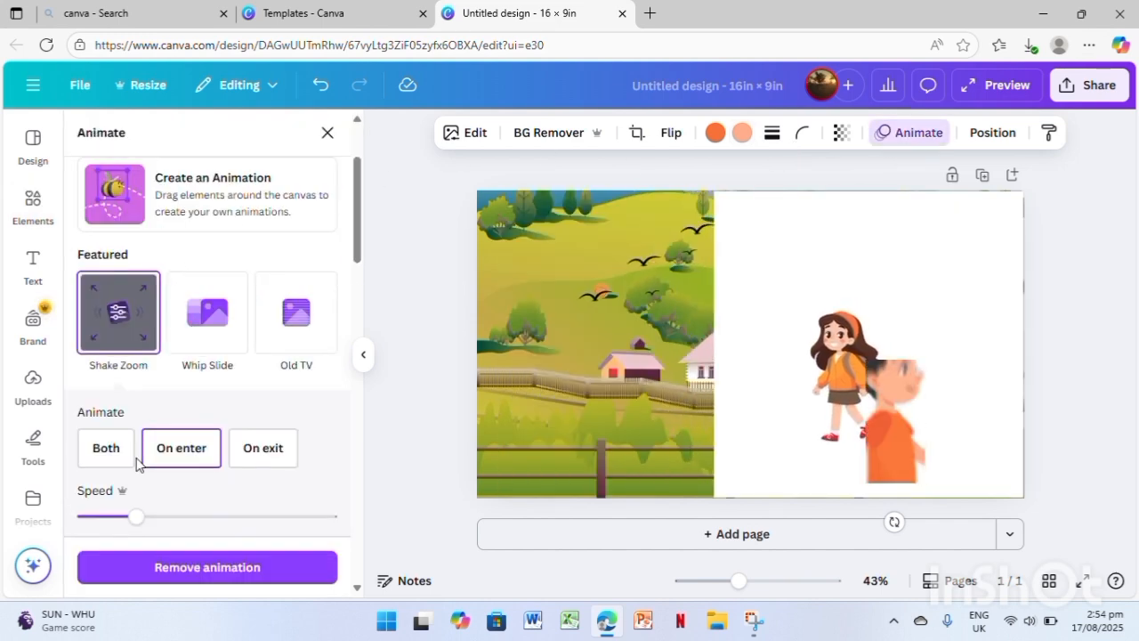
left_click(159, 198)
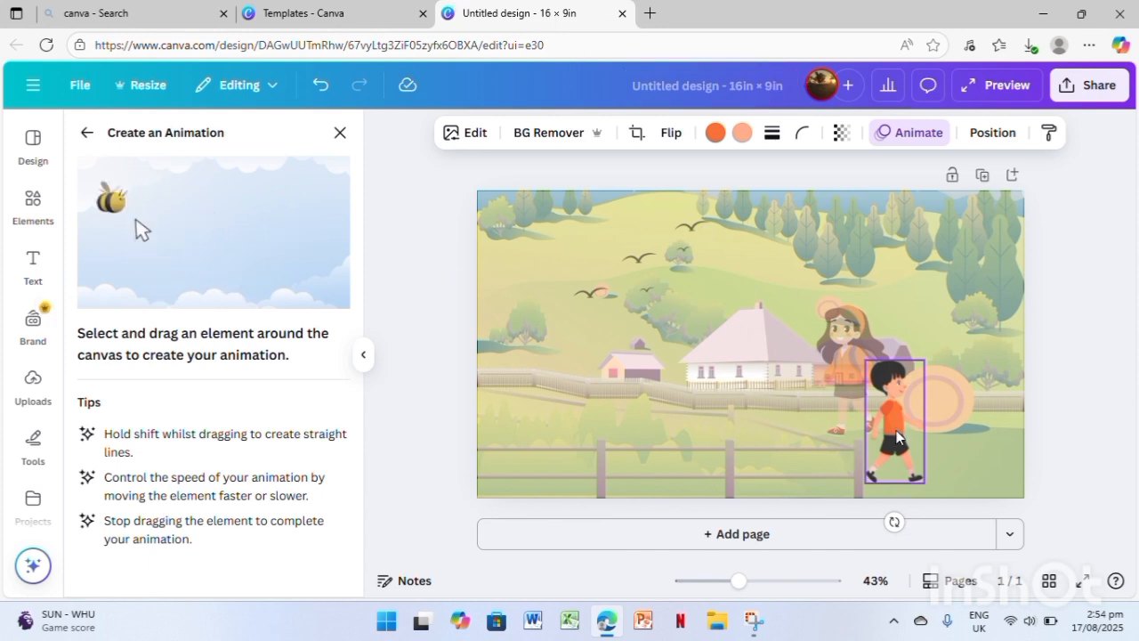
mouse_move(896, 430)
left_mouse_down()
mouse_move(939, 435)
mouse_move(928, 425)
mouse_move(986, 441)
left_mouse_up()
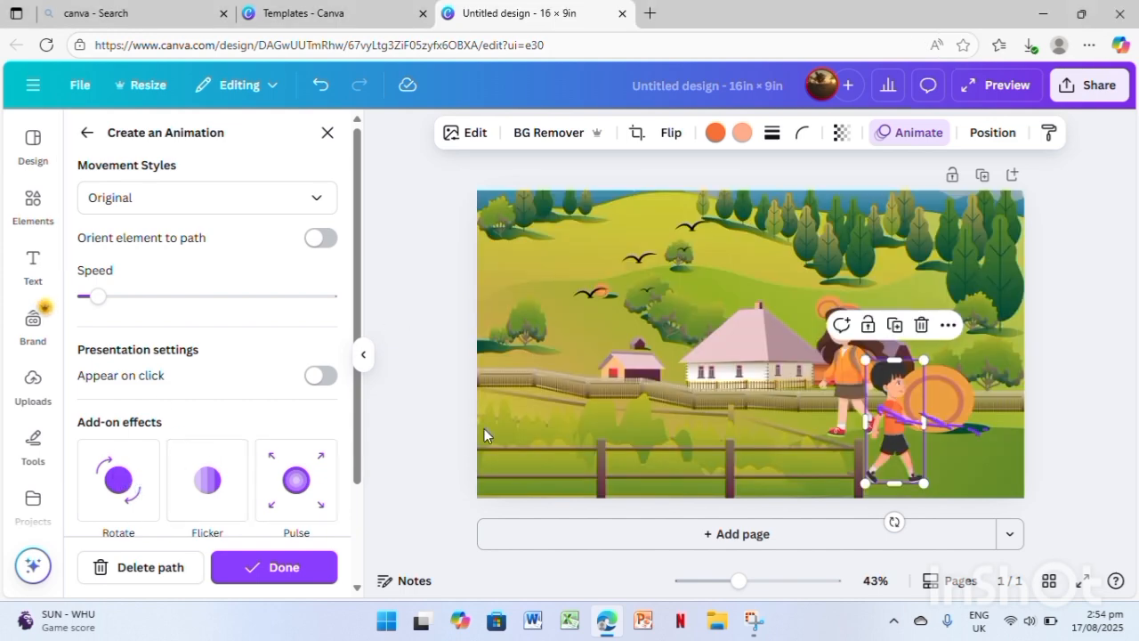
Delete the walking boy in the orange shirt from the village scene.
left_click(926, 324)
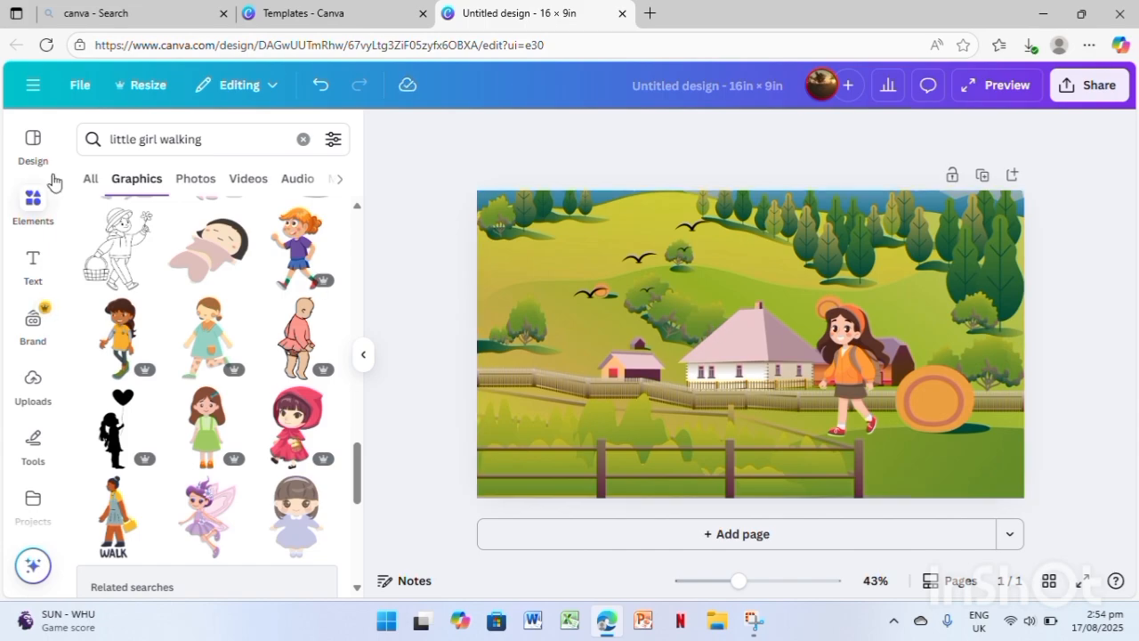